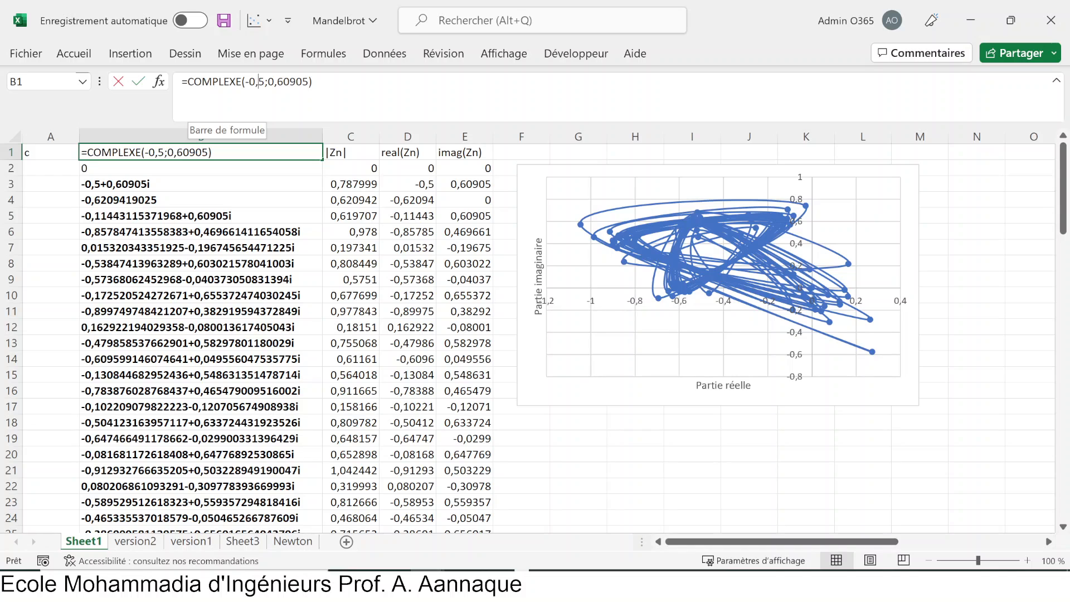
- Examine the COMPLEXE formulas defining the constant c in B1 and the starting term in B2
{"action": "left_click_drag", "start_coordinate": [268, 82], "coordinate": [309, 82]}
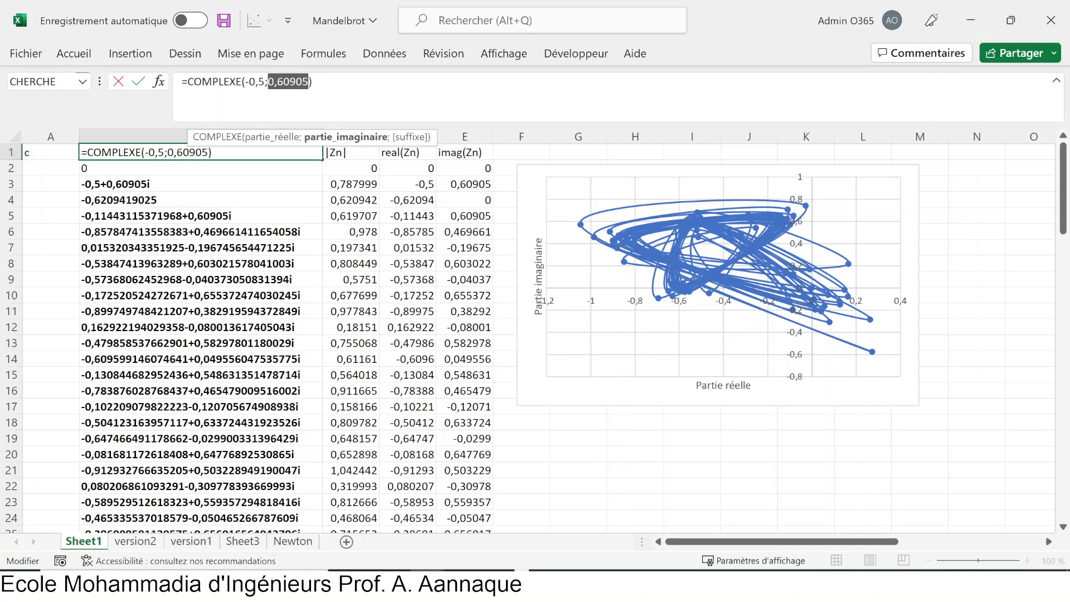
{"action": "left_click", "coordinate": [316, 82]}
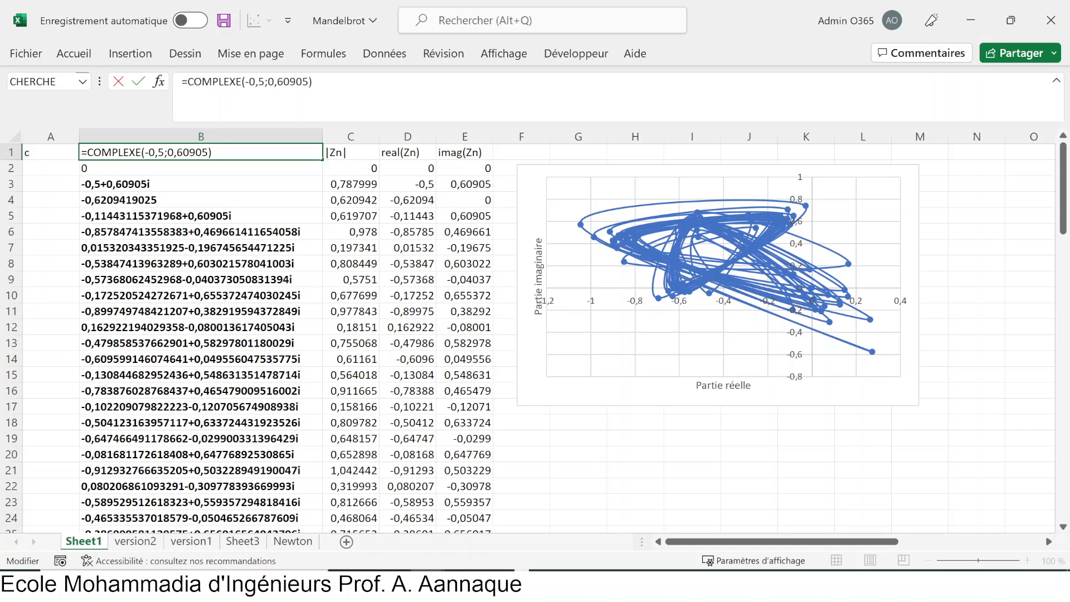
{"action": "left_click", "coordinate": [103, 167]}
{"action": "left_click_drag", "start_coordinate": [273, 82], "coordinate": [182, 82]}
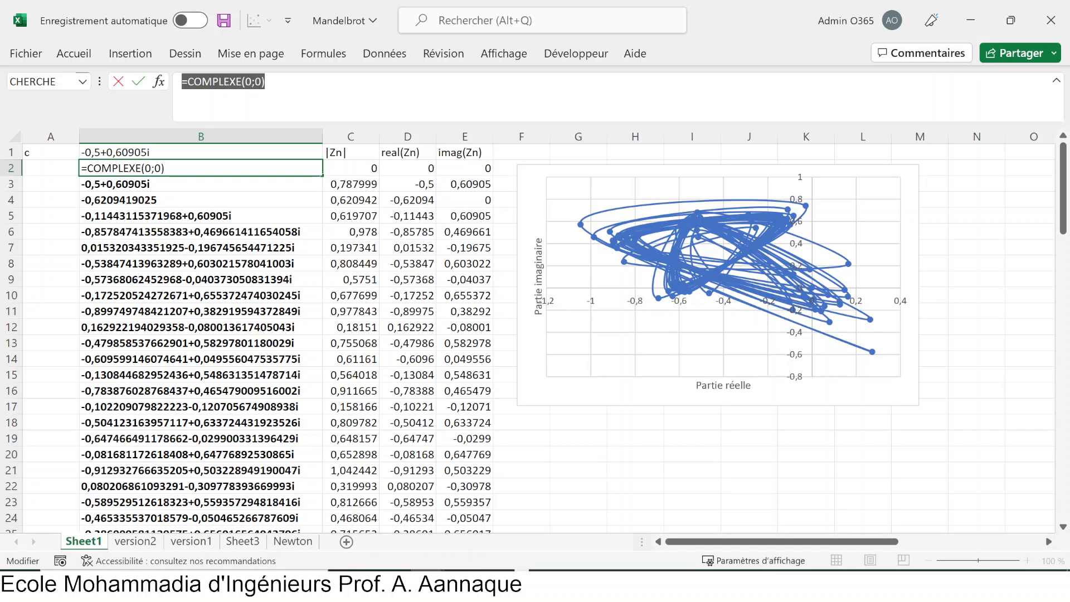
{"action": "type", "text": "="}
{"action": "left_click", "coordinate": [175, 184]}
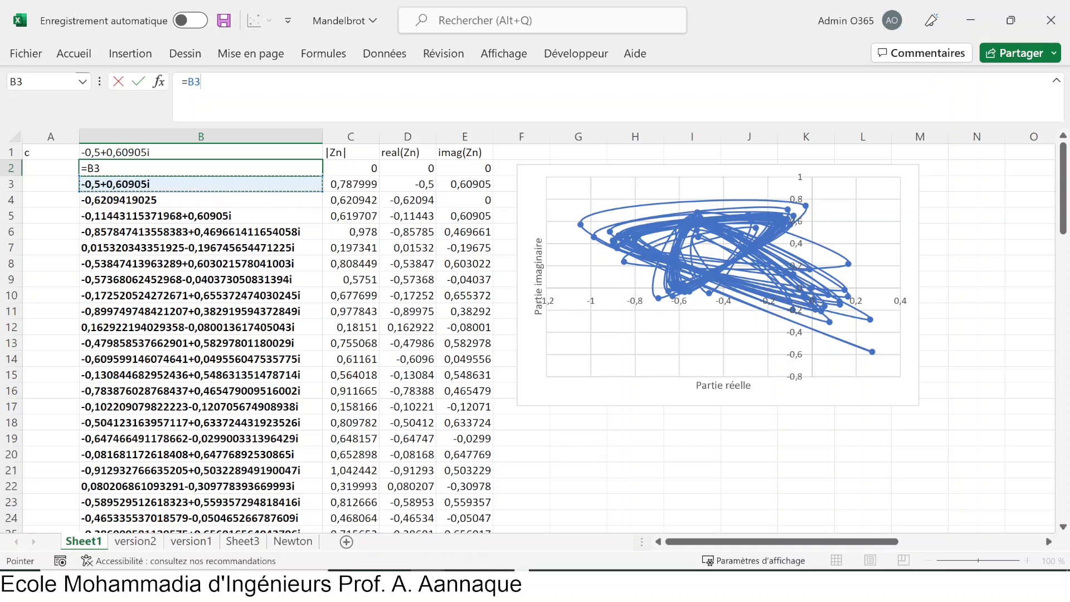
{"action": "key", "text": "Escape"}
- Examine the recurrence formula in B3, the modulus, real and imaginary part formulas in C3:E3, and the chart's source ranges
{"action": "left_click", "coordinate": [171, 184]}
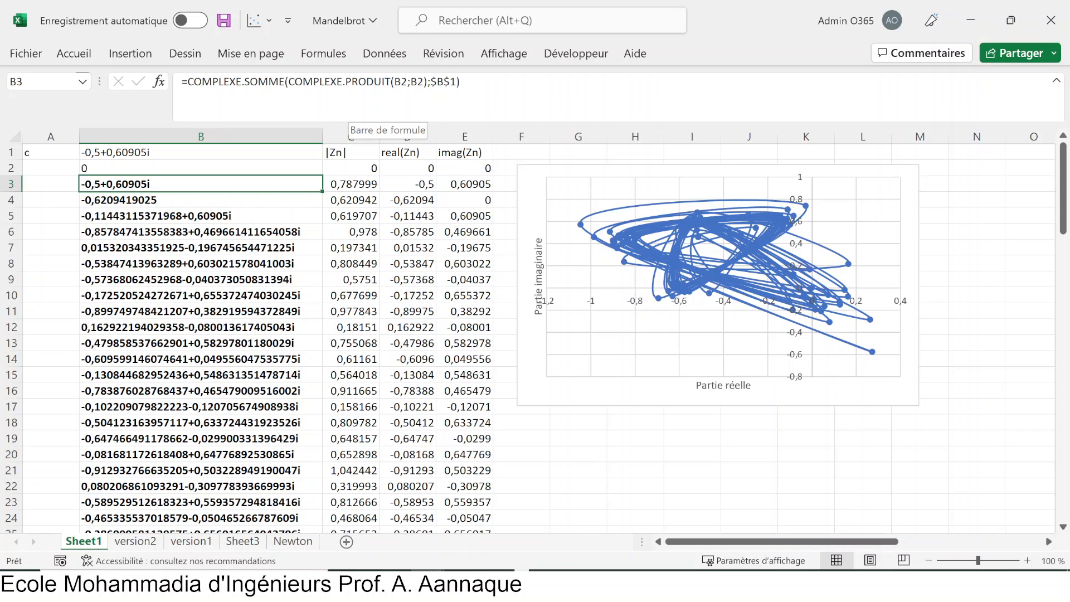
{"action": "left_click_drag", "start_coordinate": [289, 81], "coordinate": [428, 82]}
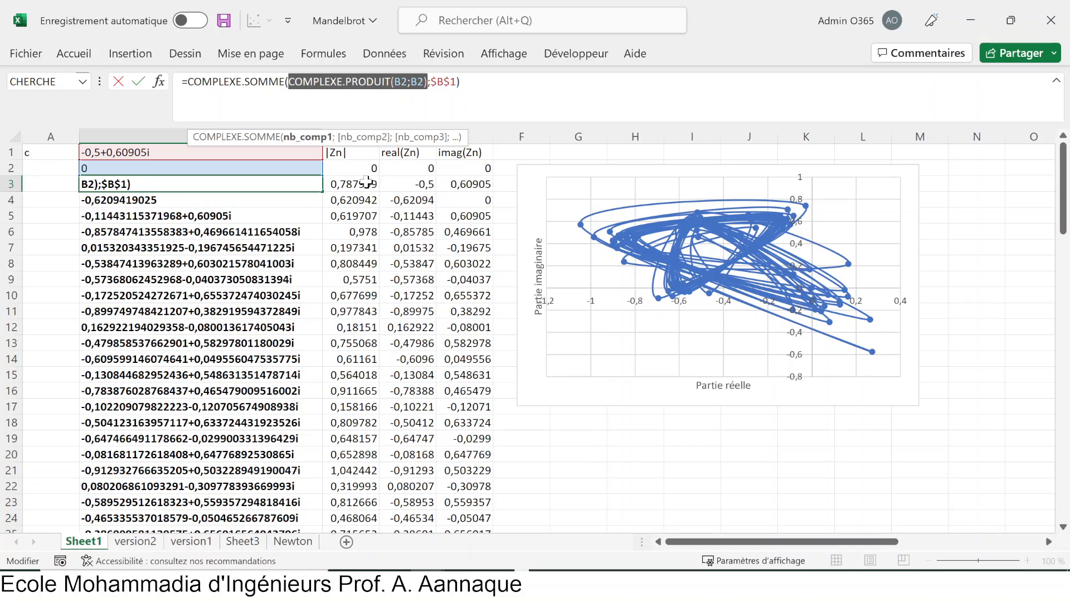
{"action": "key", "text": "ctrl+Return"}
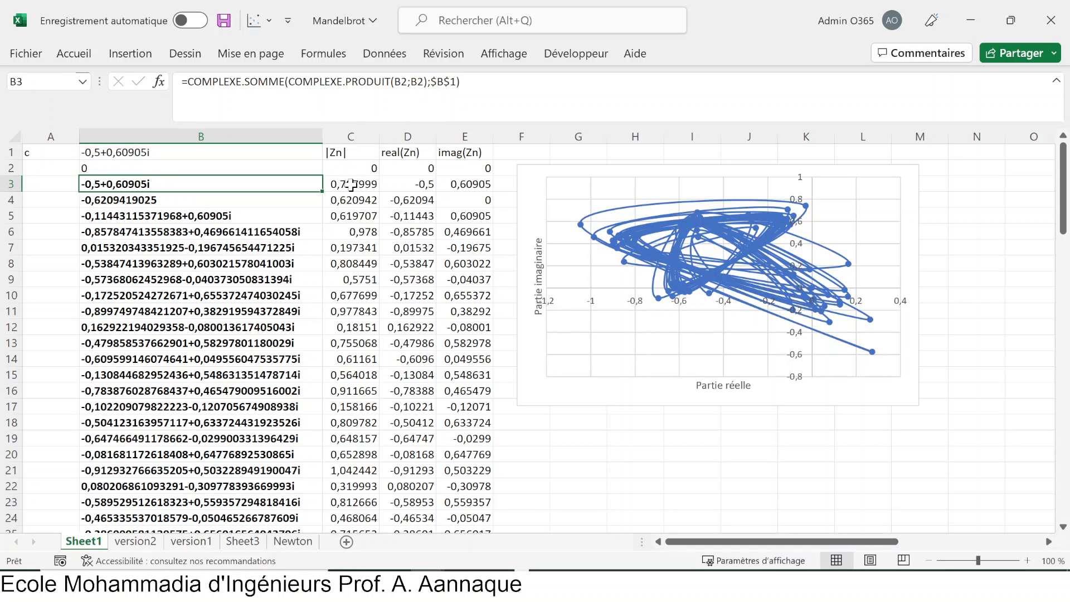
{"action": "left_click", "coordinate": [355, 185]}
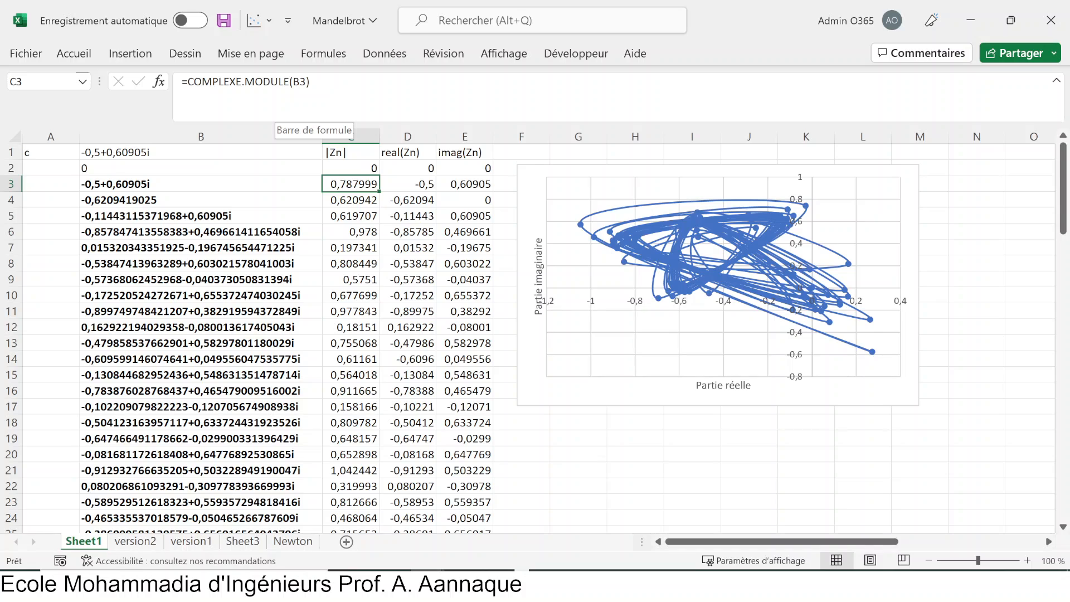
{"action": "left_click", "coordinate": [423, 186]}
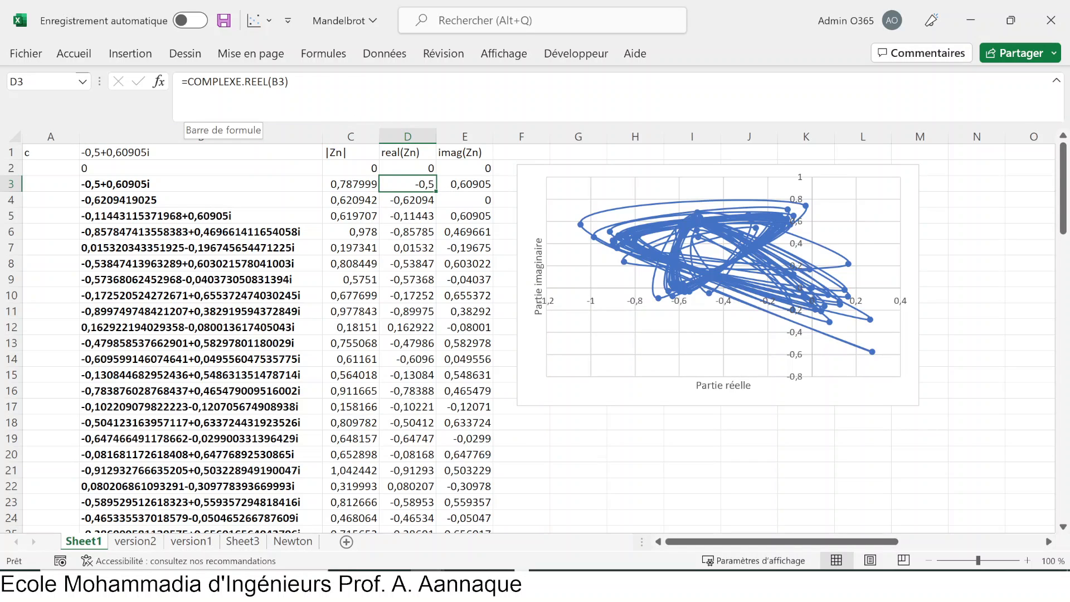
{"action": "left_click", "coordinate": [468, 186]}
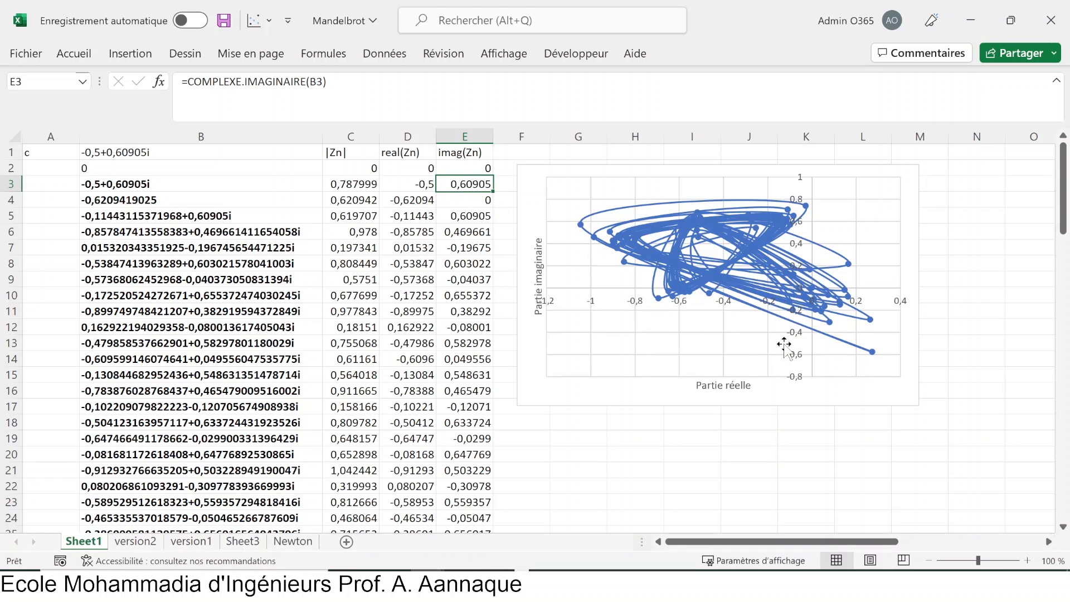
{"action": "left_click", "coordinate": [641, 397]}
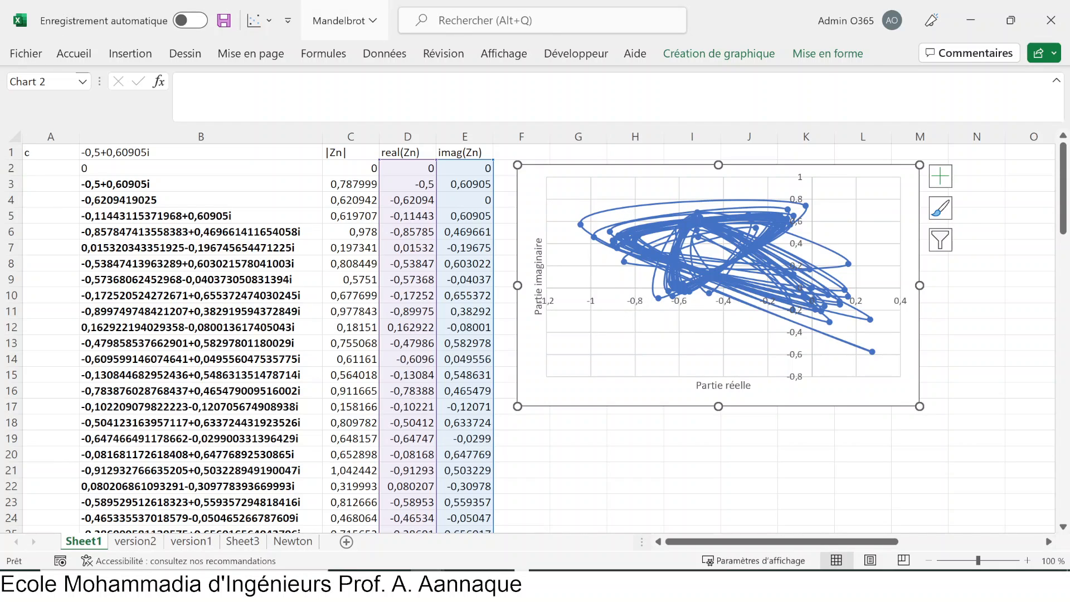
{"action": "key", "text": "alt+Tab"}
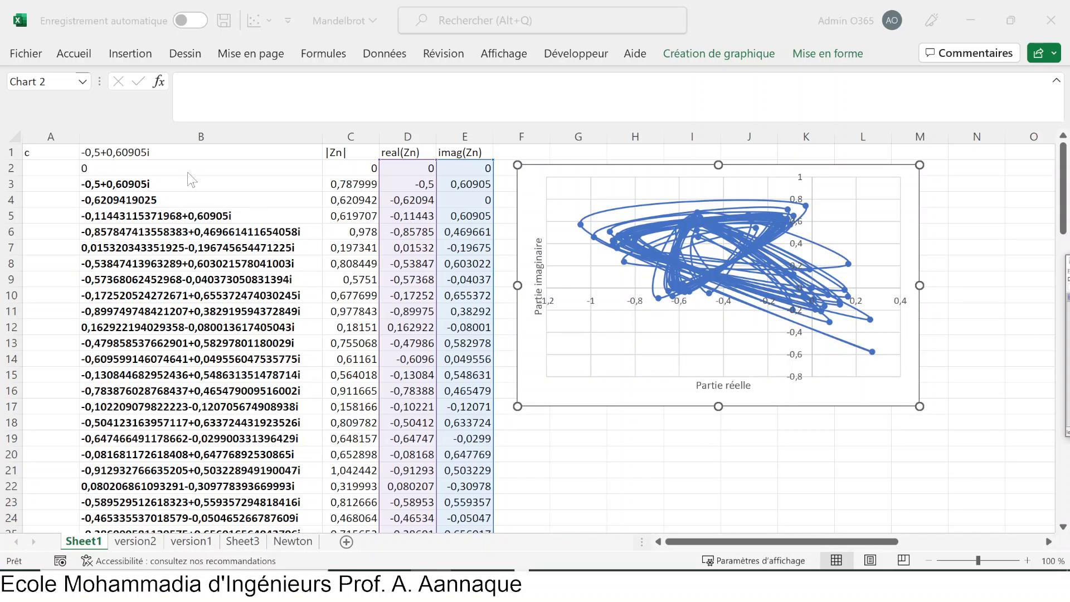
- Set the imaginary part of the constant c in B1 to 0,4, keeping the real part at -0,5
{"action": "left_click", "coordinate": [142, 153]}
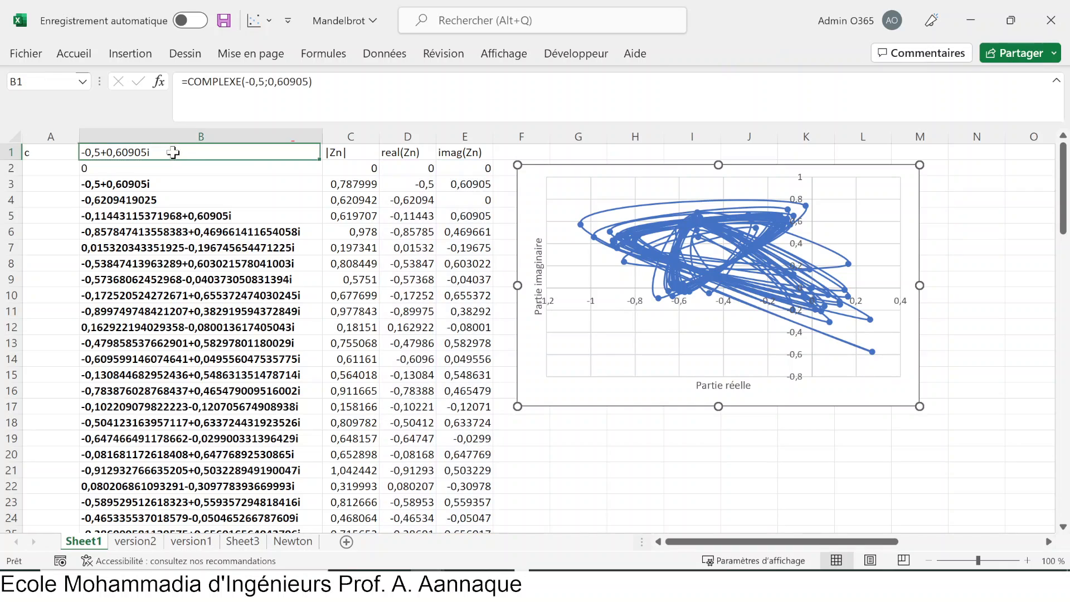
{"action": "key", "text": "F2"}
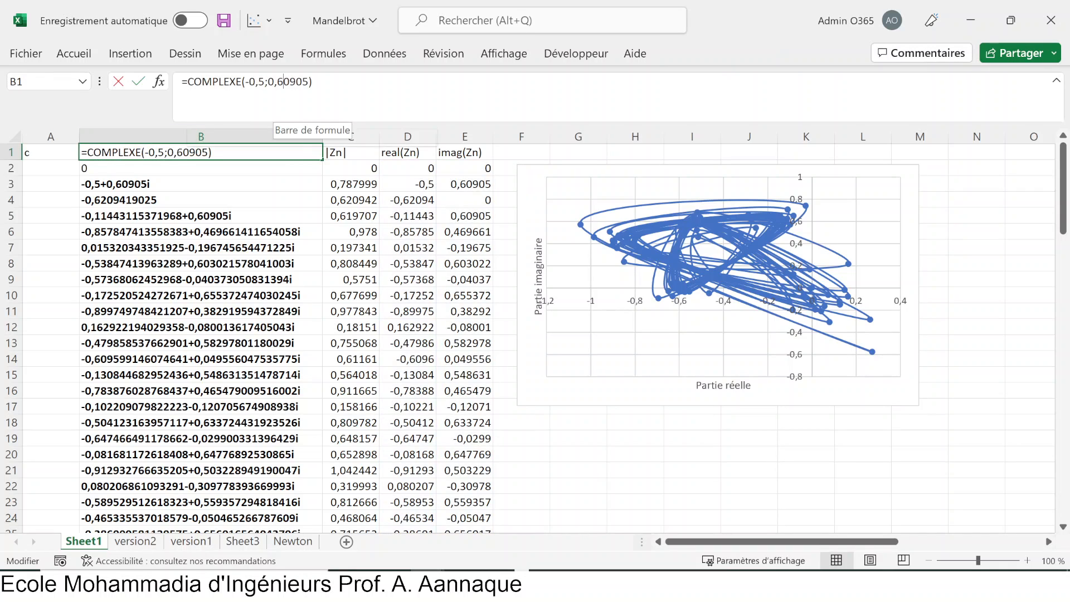
{"action": "double_click", "coordinate": [293, 82]}
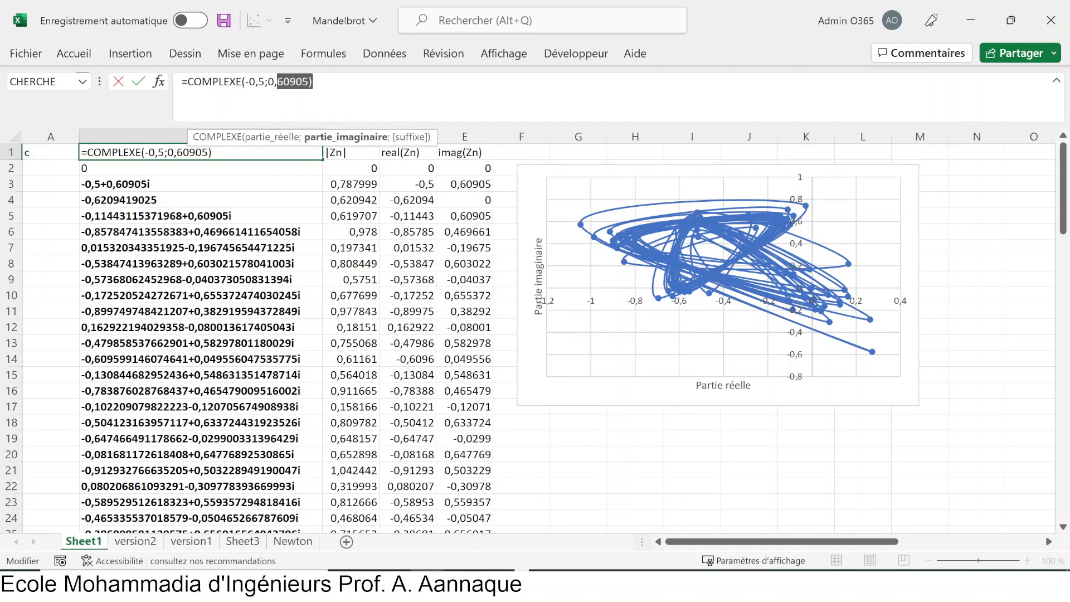
{"action": "key", "text": "BackSpace"}
{"action": "key", "text": "BackSpace"}
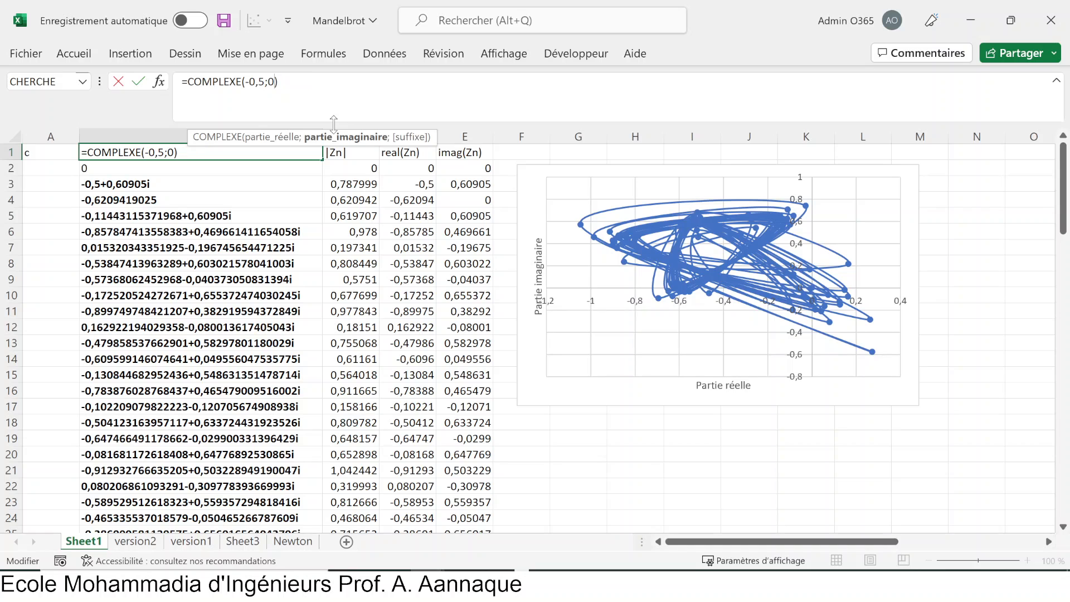
{"action": "type", "text": ",4"}
{"action": "key", "text": "Return"}
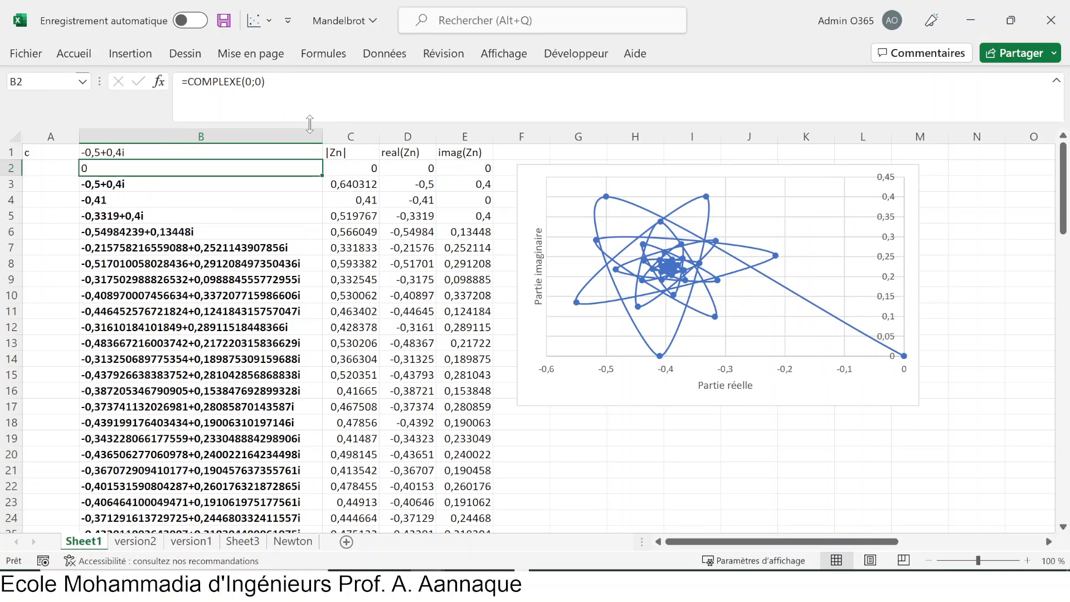
- Examine the iterated terms in column B down to row 100, together with their modulus, real and imaginary parts
{"action": "left_click", "coordinate": [127, 154]}
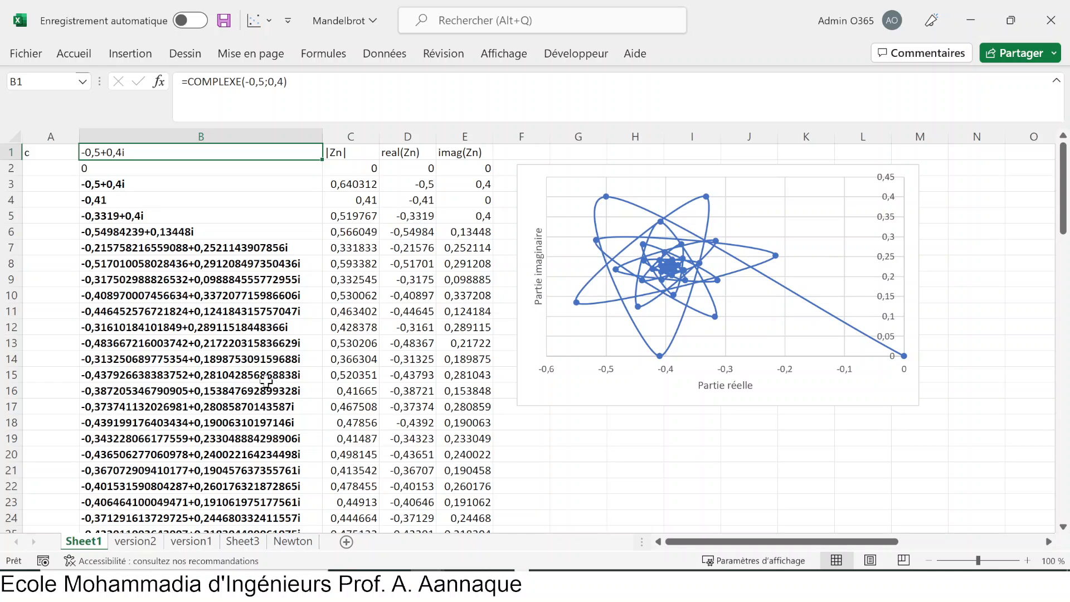
{"action": "left_click", "coordinate": [218, 329]}
{"action": "scroll", "coordinate": [233, 338], "scroll_direction": "down", "scroll_amount": 17}
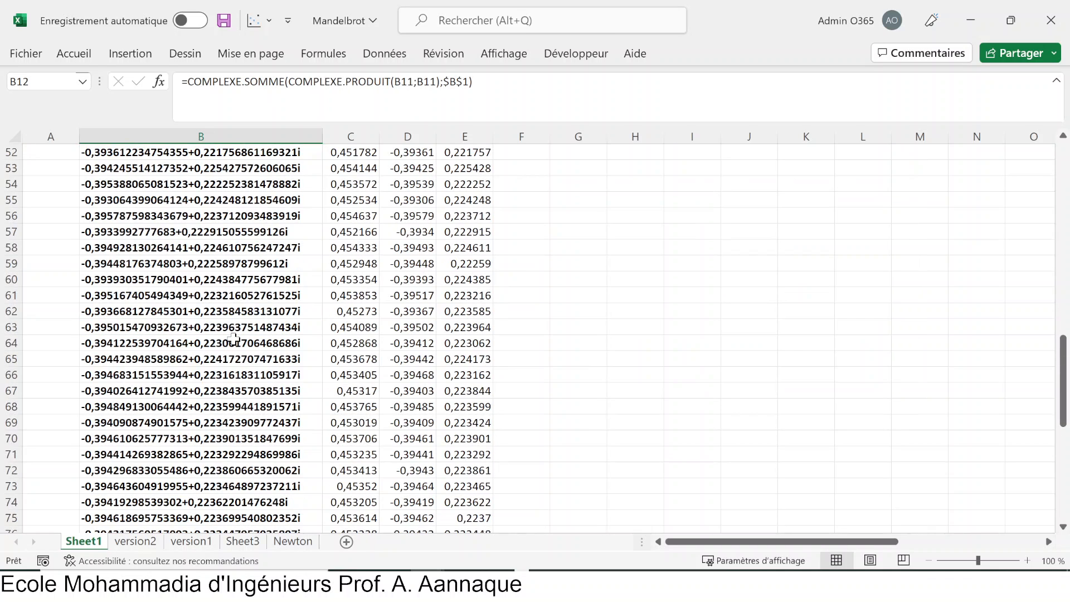
{"action": "scroll", "coordinate": [234, 338], "scroll_direction": "down", "scroll_amount": 12}
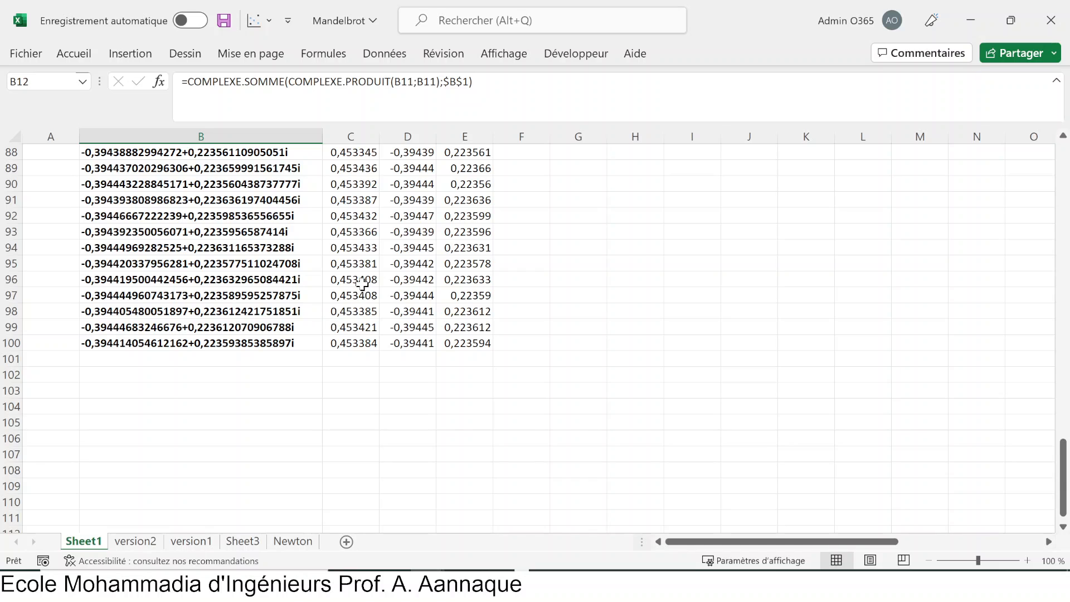
{"action": "left_click_drag", "start_coordinate": [360, 281], "coordinate": [354, 334]}
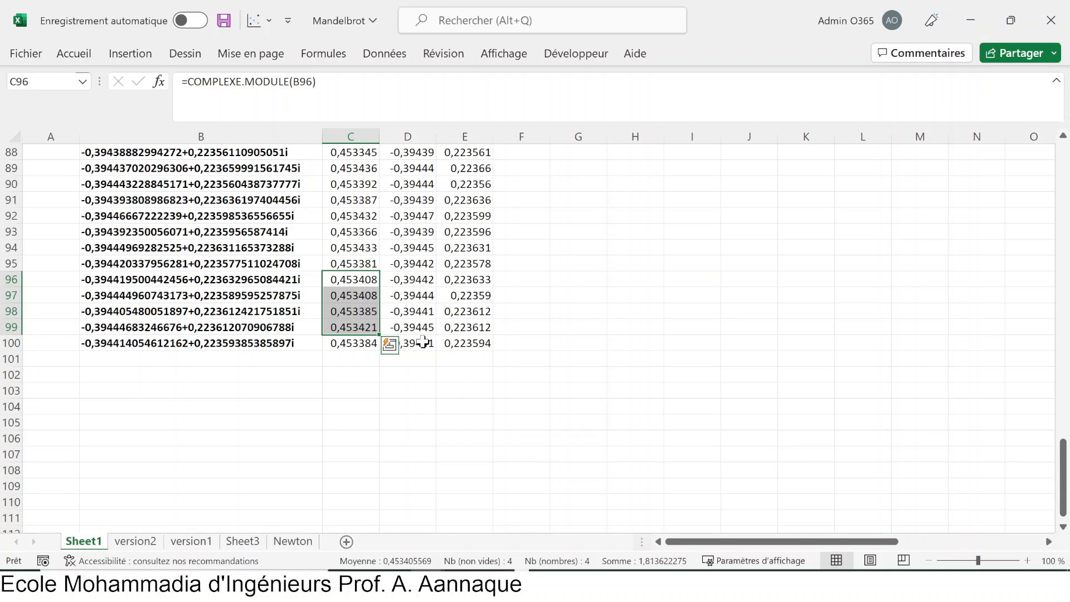
{"action": "left_click_drag", "start_coordinate": [423, 343], "coordinate": [470, 317]}
{"action": "left_click", "coordinate": [214, 346]}
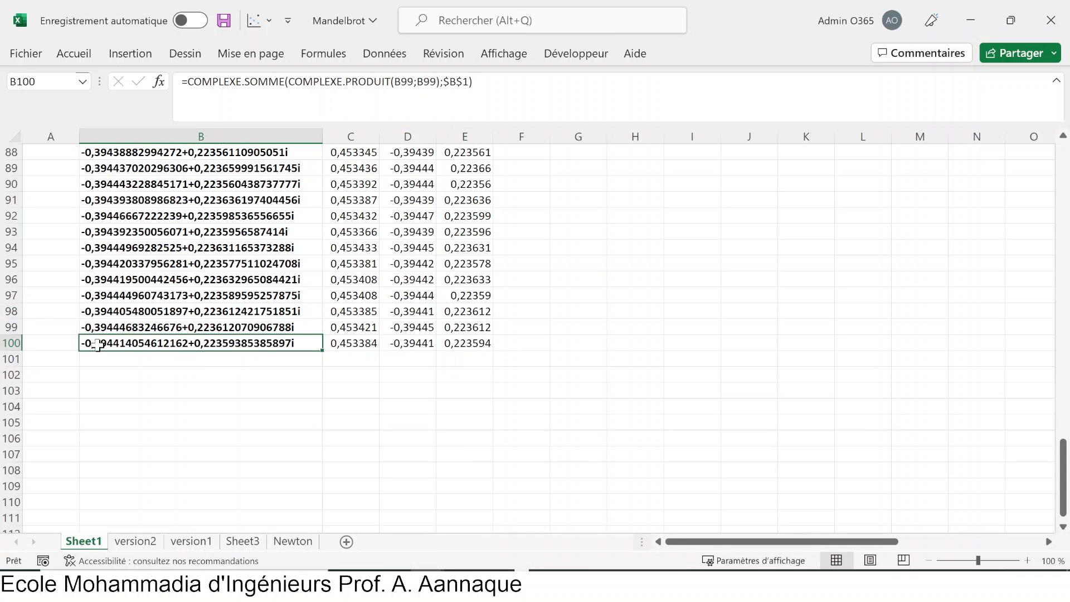
{"action": "scroll", "coordinate": [216, 362], "scroll_direction": "up", "scroll_amount": 20}
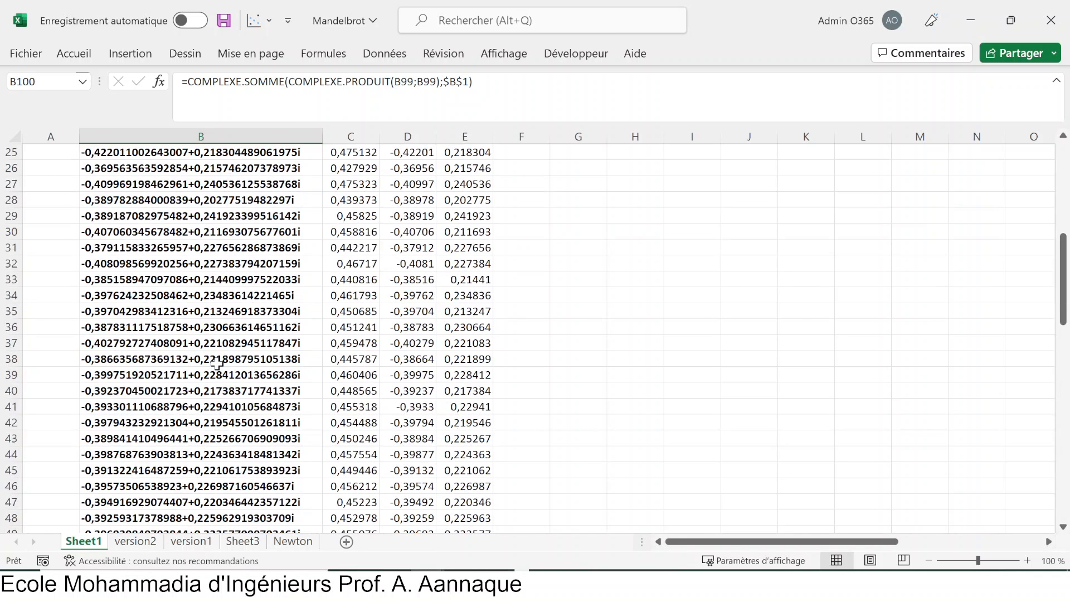
{"action": "scroll", "coordinate": [218, 363], "scroll_direction": "up", "scroll_amount": 8}
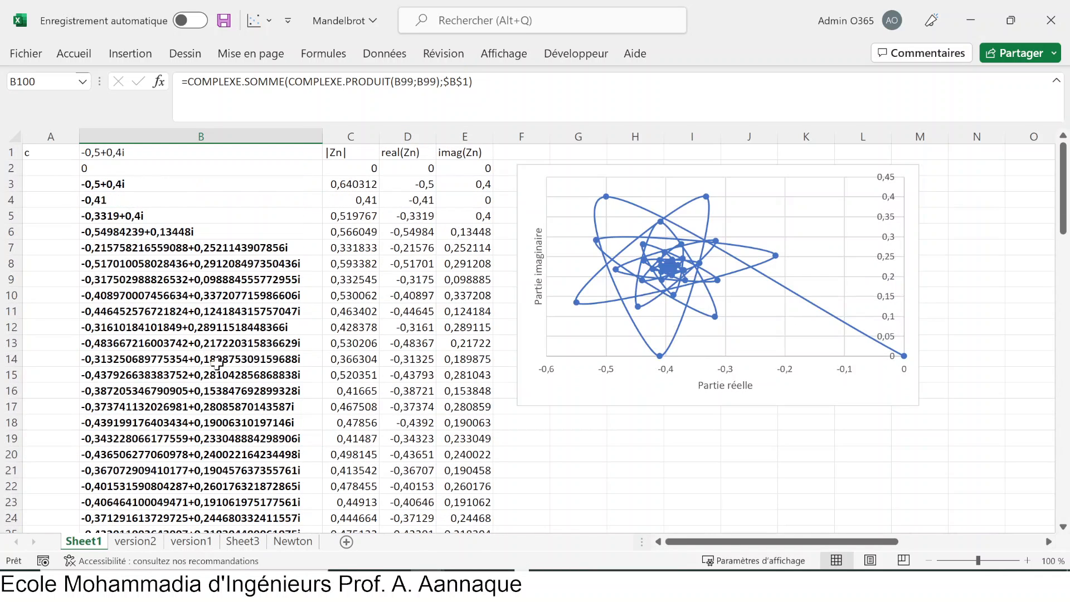
- Set the imaginary part of the constant c in B1 to 0,5 and inspect the redrawn chart
{"action": "left_click", "coordinate": [119, 153]}
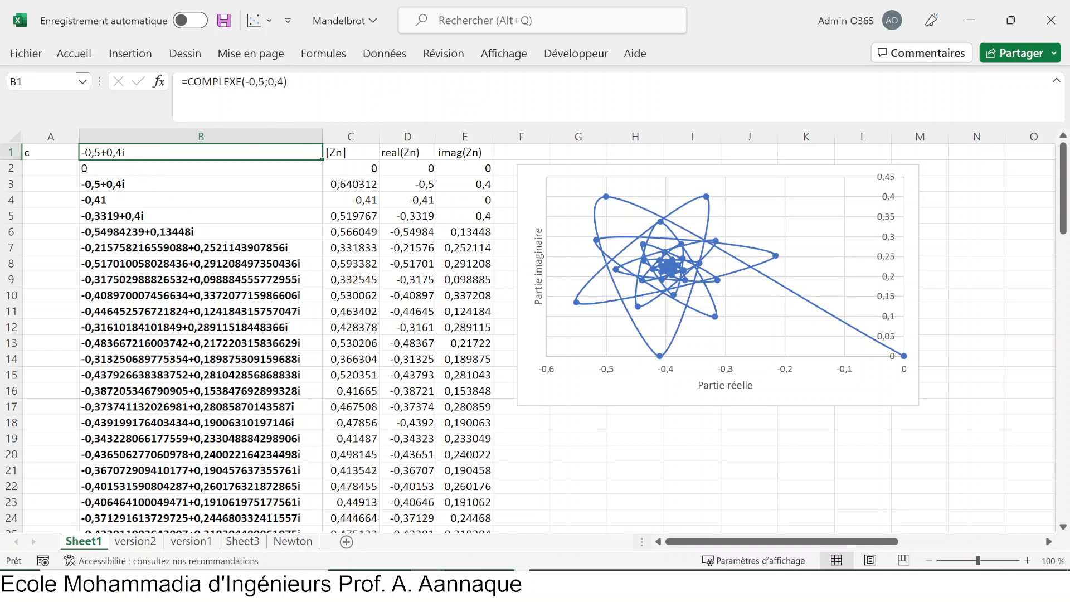
{"action": "left_click", "coordinate": [264, 109]}
{"action": "double_click", "coordinate": [280, 82]}
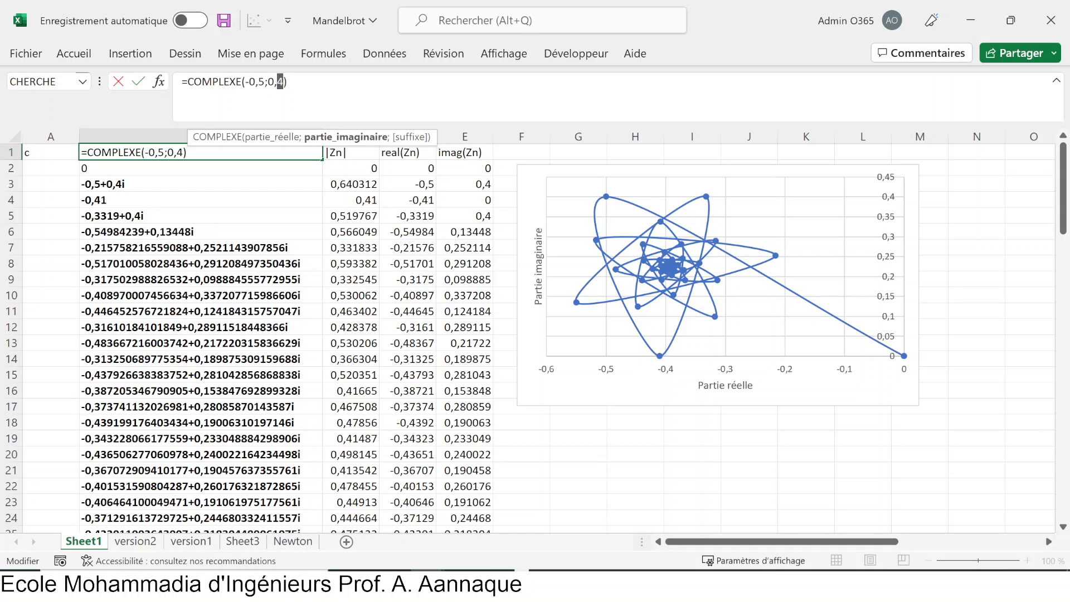
{"action": "type", "text": "5"}
{"action": "key", "text": "Return"}
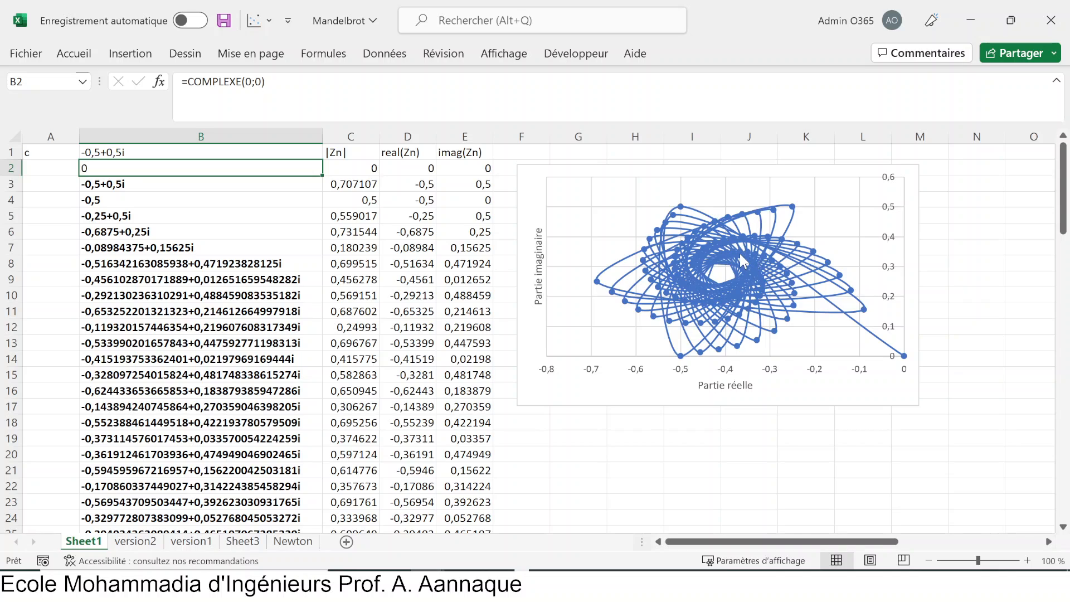
{"action": "mouse_move", "coordinate": [740, 253]}
{"action": "mouse_move", "coordinate": [749, 308]}
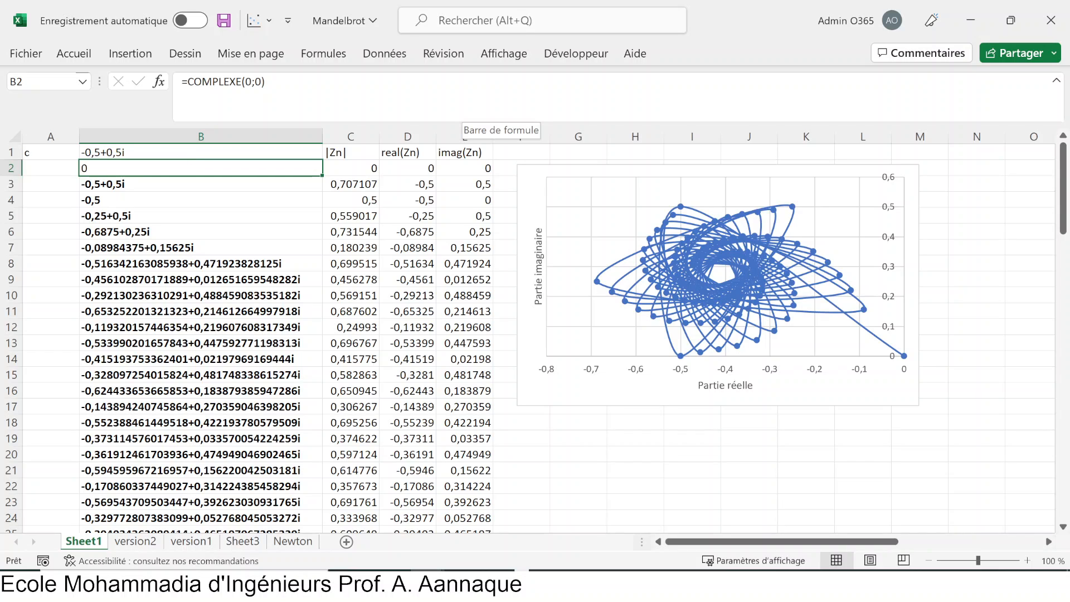
{"action": "key", "text": "F2"}
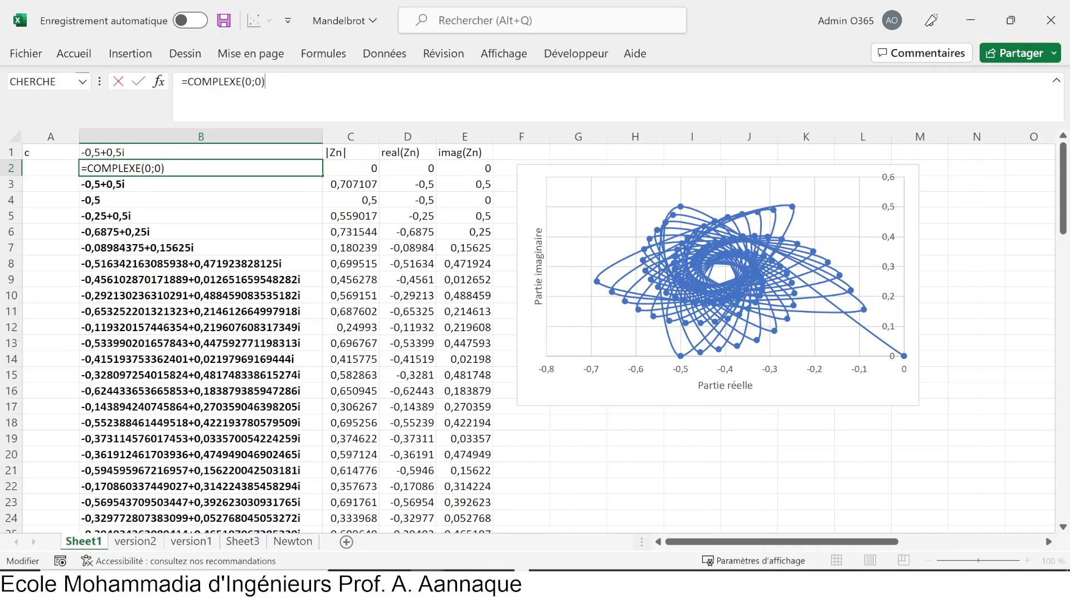
{"action": "left_click", "coordinate": [254, 82]}
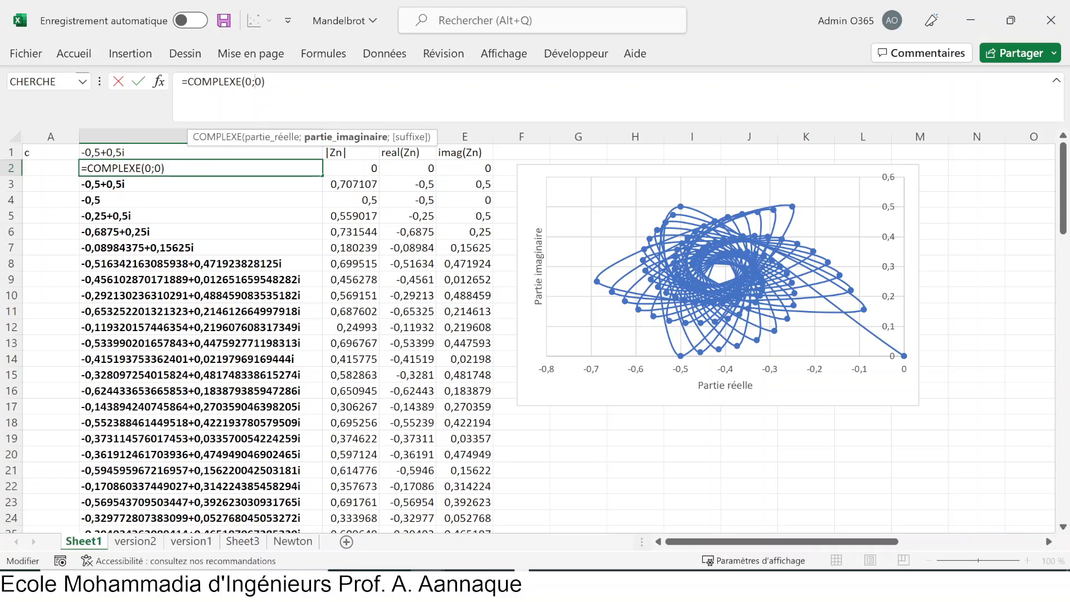
{"action": "left_click", "coordinate": [135, 153]}
{"action": "key", "text": "Escape"}
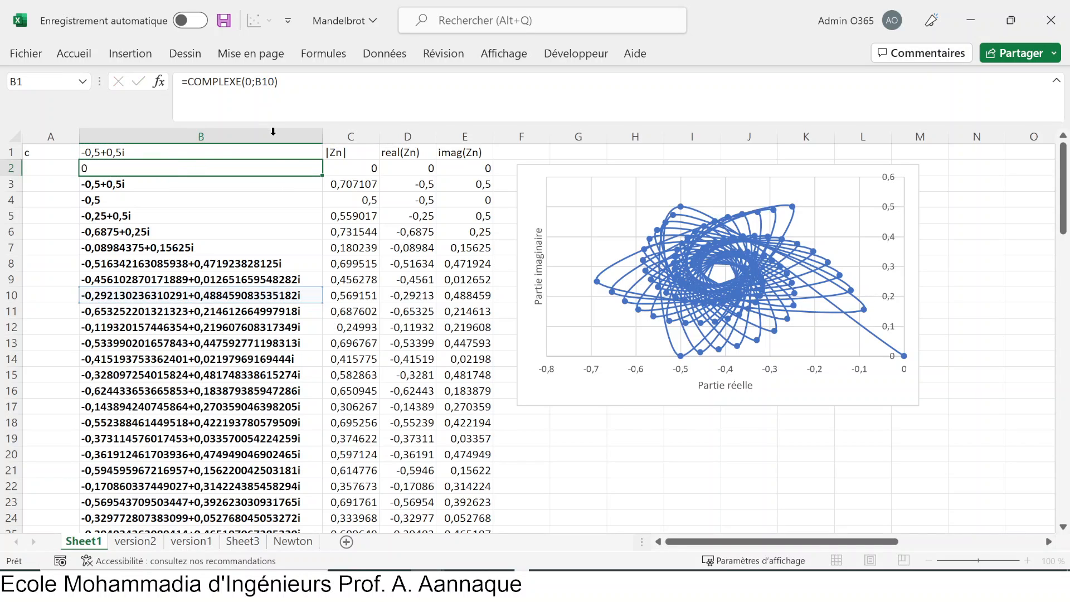
- Set the imaginary part of the constant c in B1 to 0,6 and inspect the redrawn chart
{"action": "left_click", "coordinate": [200, 153]}
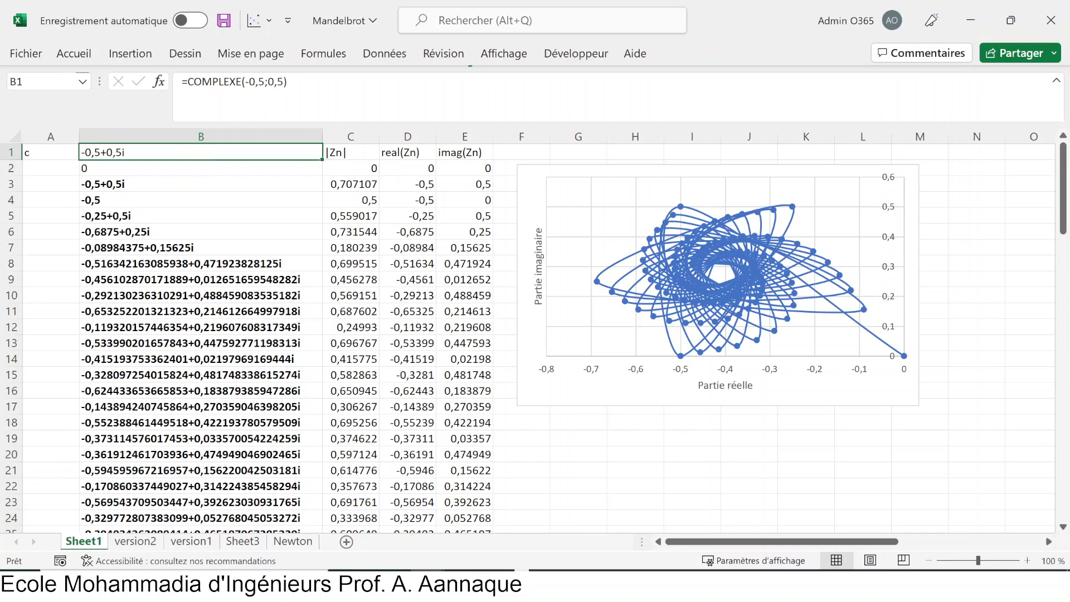
{"action": "double_click", "coordinate": [279, 82]}
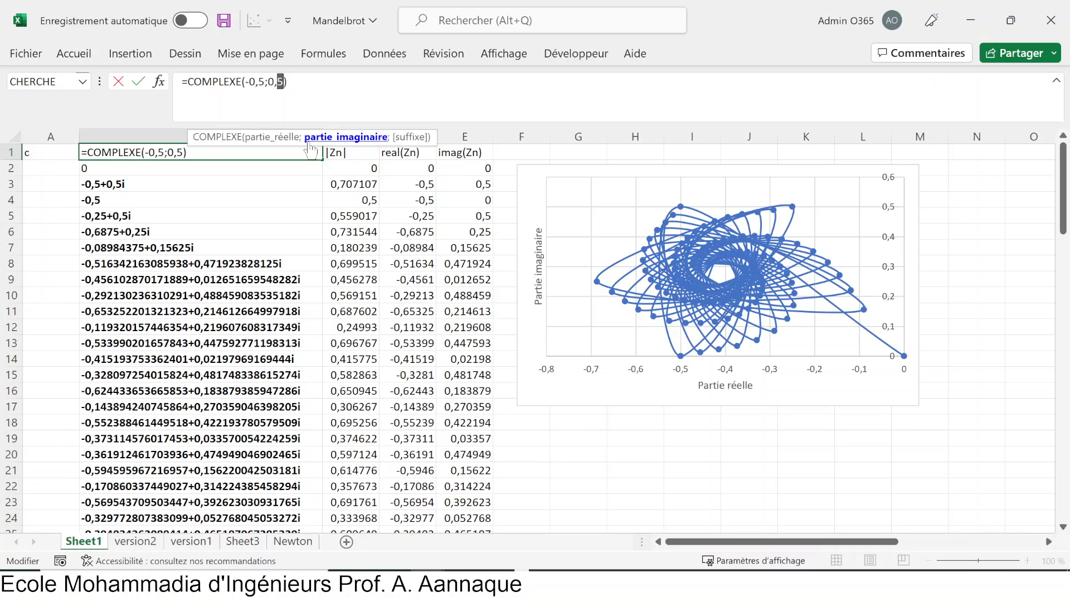
{"action": "type", "text": "6"}
{"action": "key", "text": "Return"}
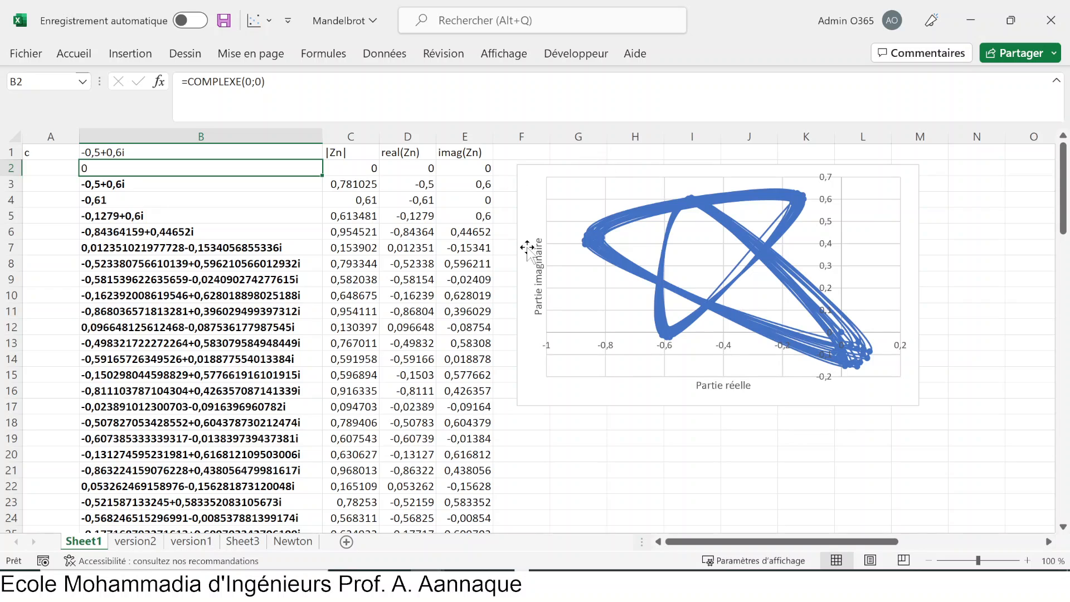
{"action": "mouse_move", "coordinate": [720, 303]}
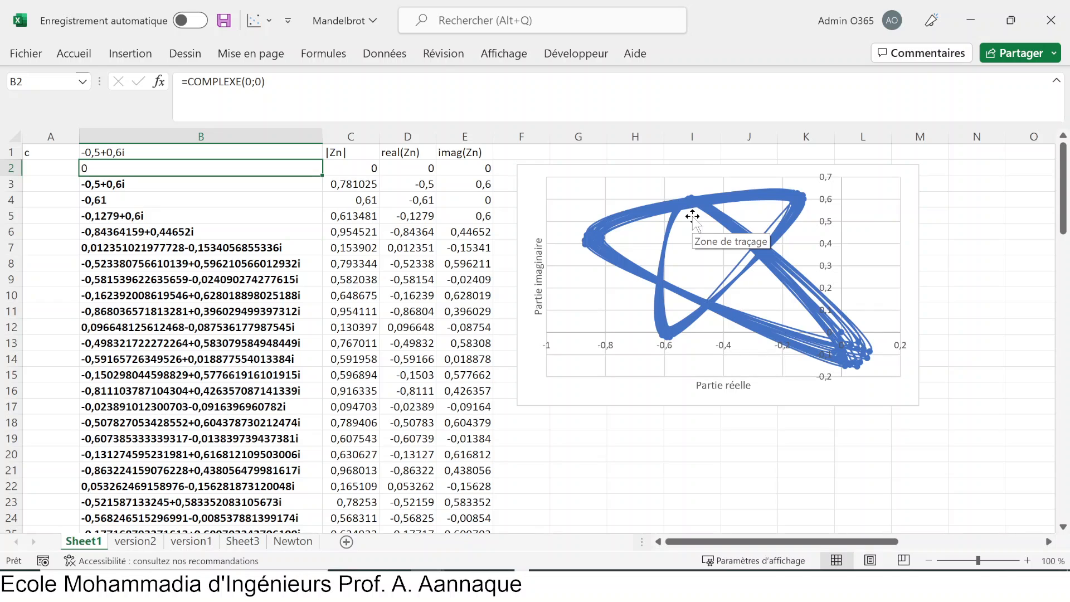
- Compare the real and imaginary parts of the iterated terms in rows 95 and 100 of columns D and E
{"action": "scroll", "coordinate": [184, 407], "scroll_direction": "down", "scroll_amount": 15}
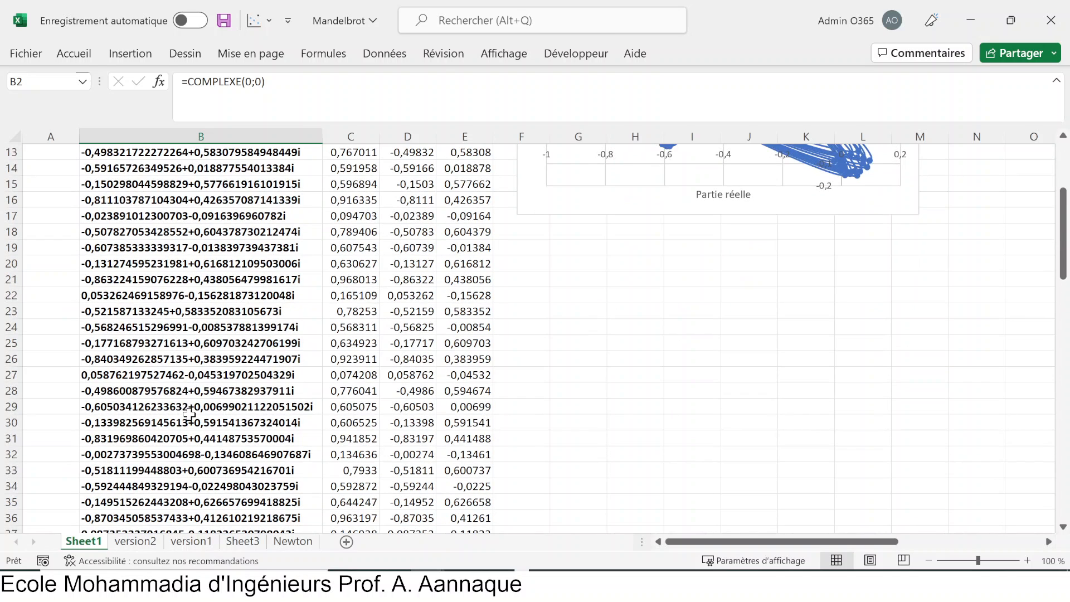
{"action": "scroll", "coordinate": [264, 403], "scroll_direction": "down", "scroll_amount": 16}
{"action": "scroll", "coordinate": [274, 401], "scroll_direction": "up", "scroll_amount": 4}
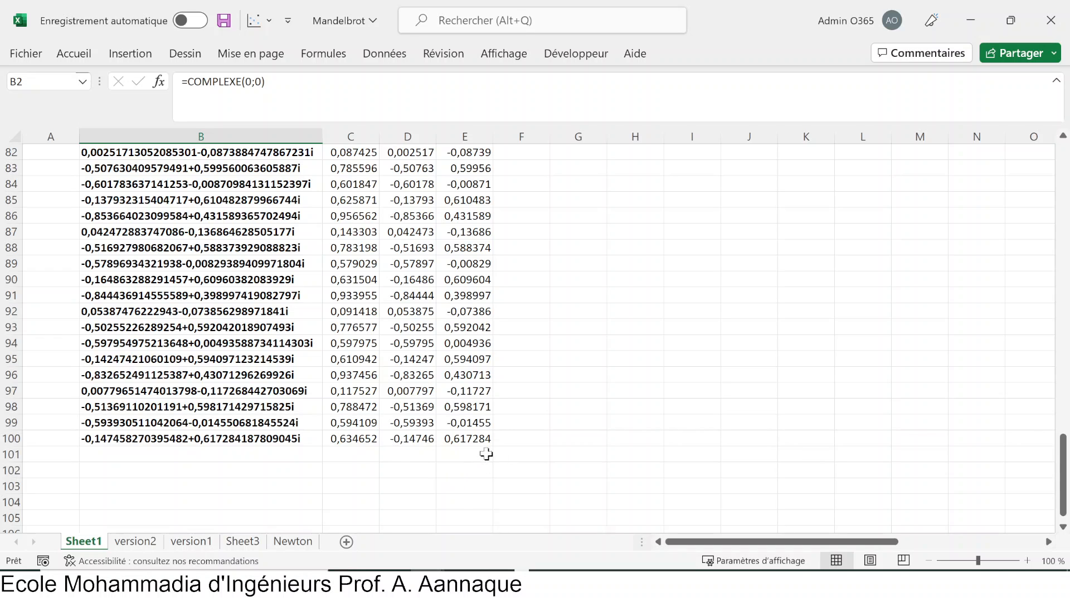
{"action": "left_click", "coordinate": [414, 439]}
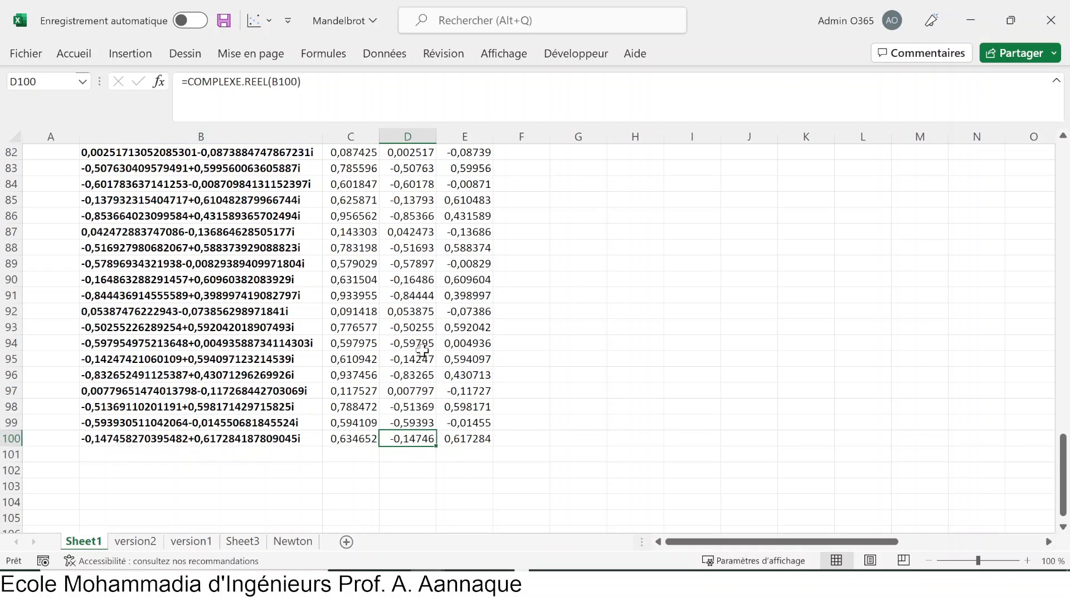
{"action": "left_click", "coordinate": [421, 356]}
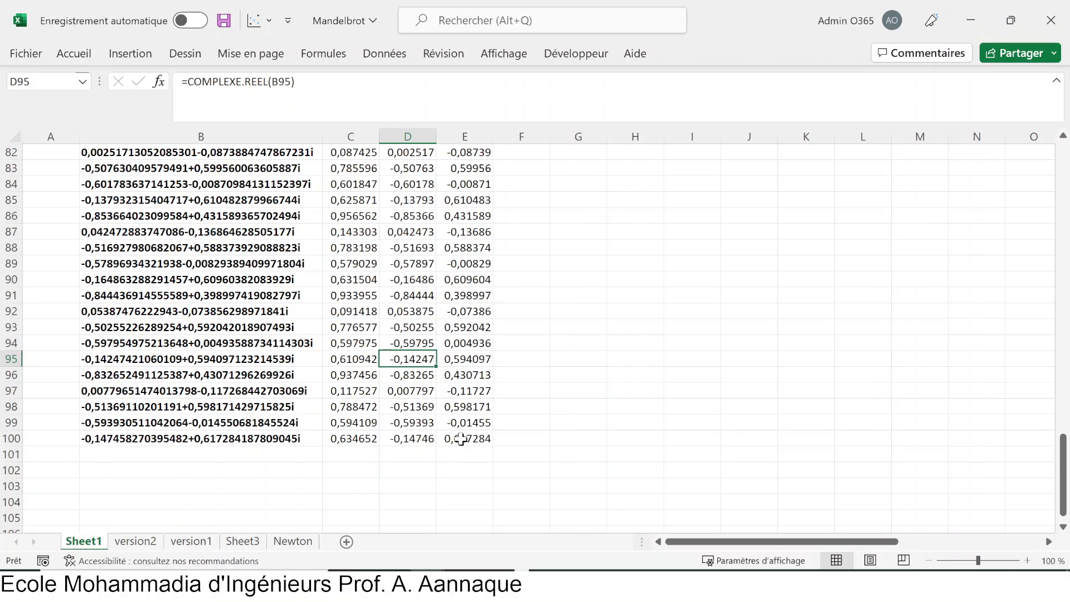
{"action": "left_click", "coordinate": [469, 363]}
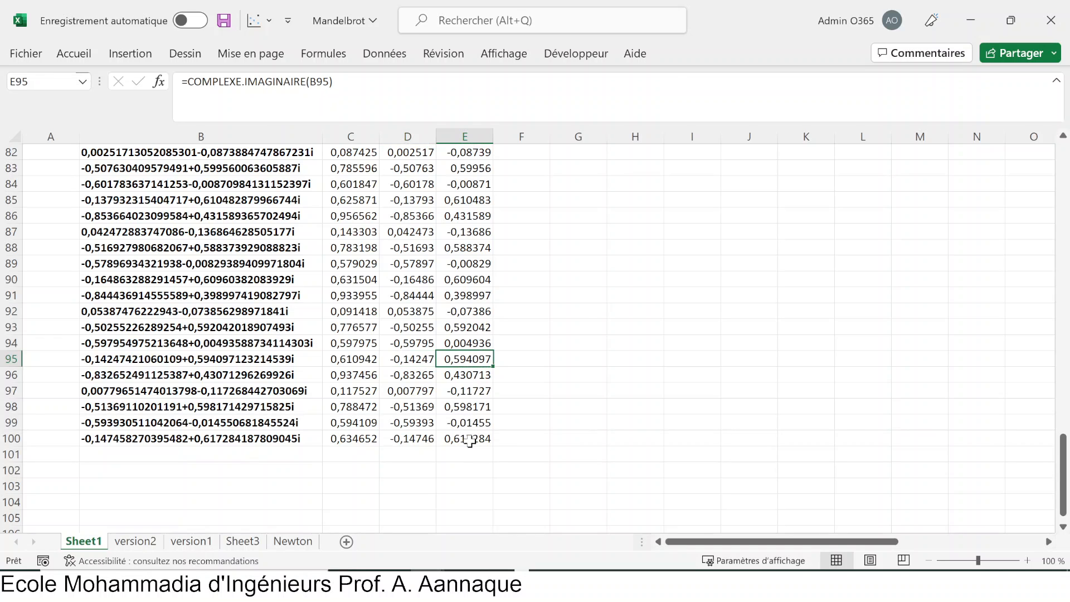
{"action": "left_click", "coordinate": [470, 440]}
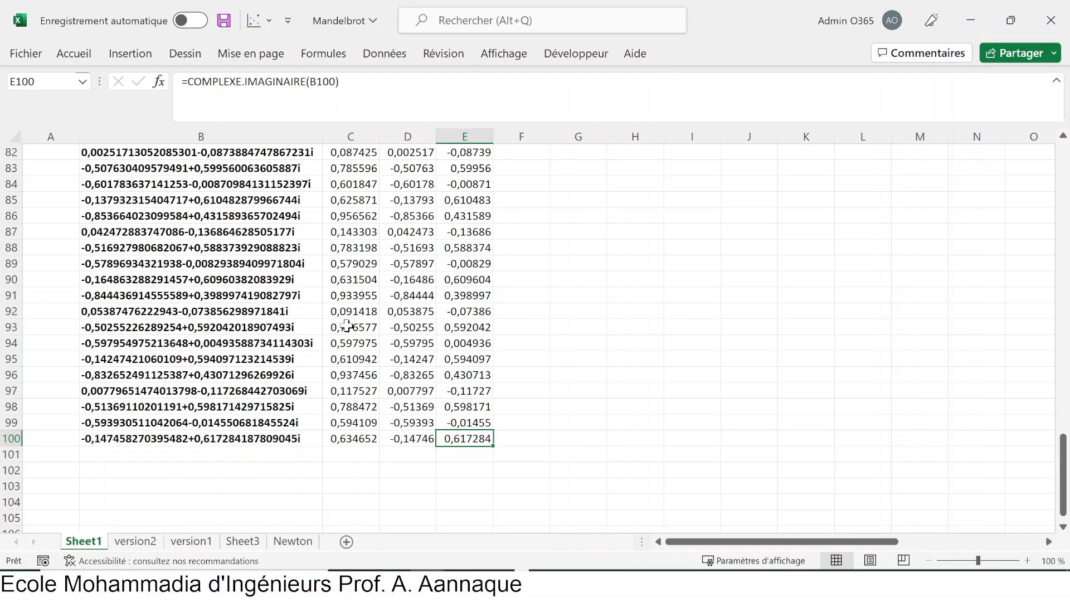
- Set the imaginary part of the constant c in B1 to 0,7, keeping the real part at -0,5
{"action": "key", "text": "ctrl+Home"}
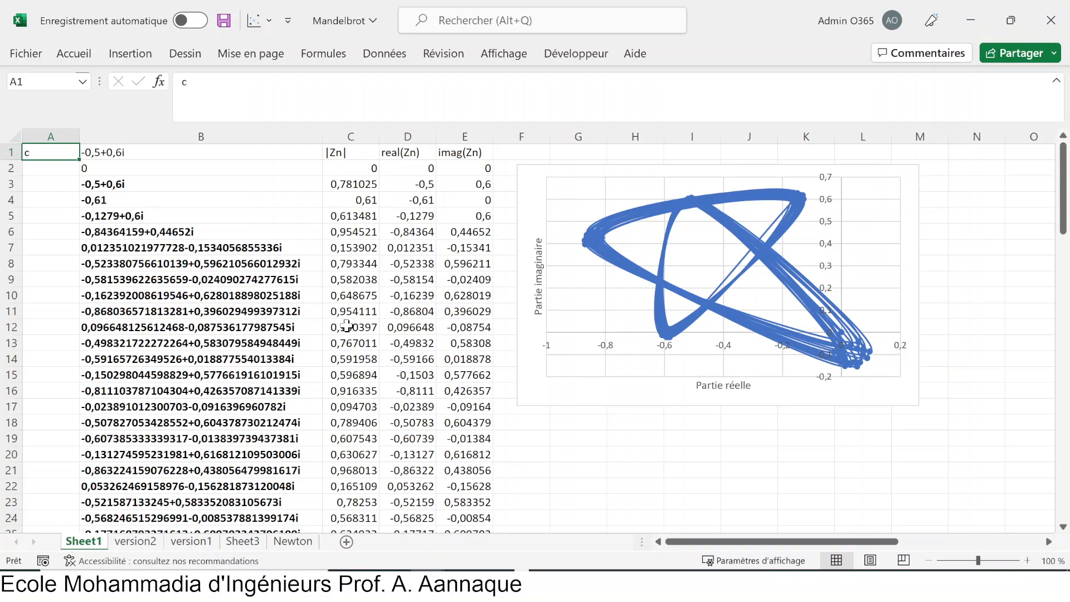
{"action": "left_click", "coordinate": [133, 157]}
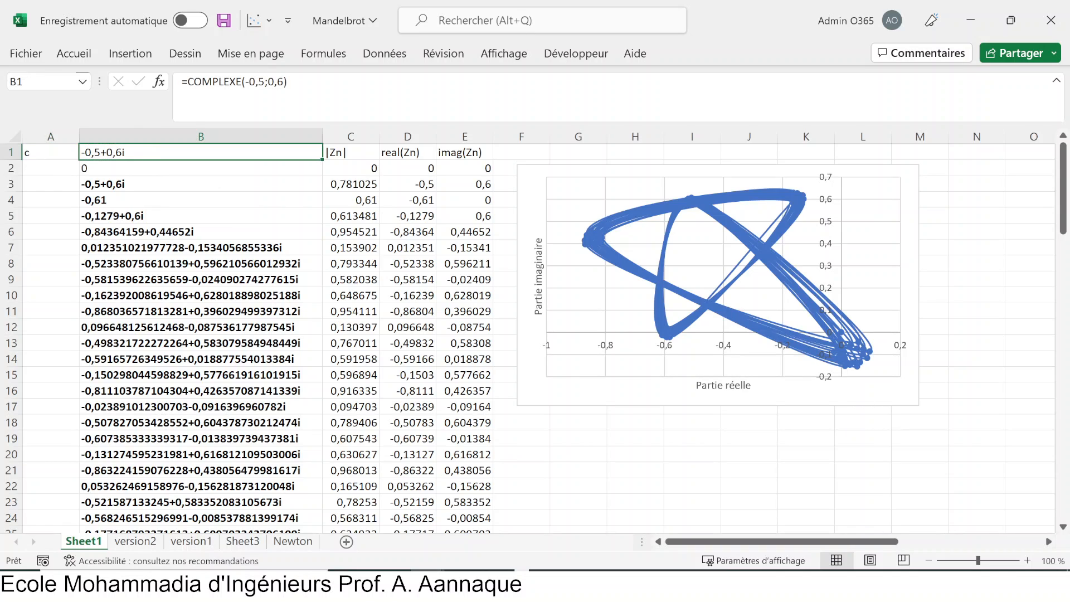
{"action": "left_click", "coordinate": [277, 82]}
{"action": "left_click_drag", "start_coordinate": [277, 82], "coordinate": [284, 82]}
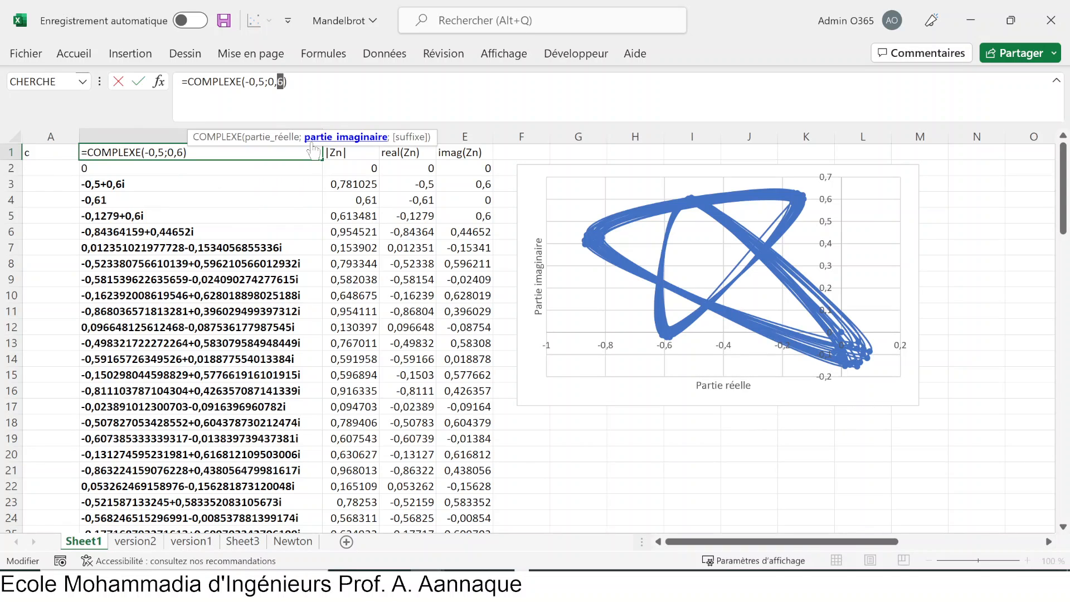
{"action": "type", "text": "7"}
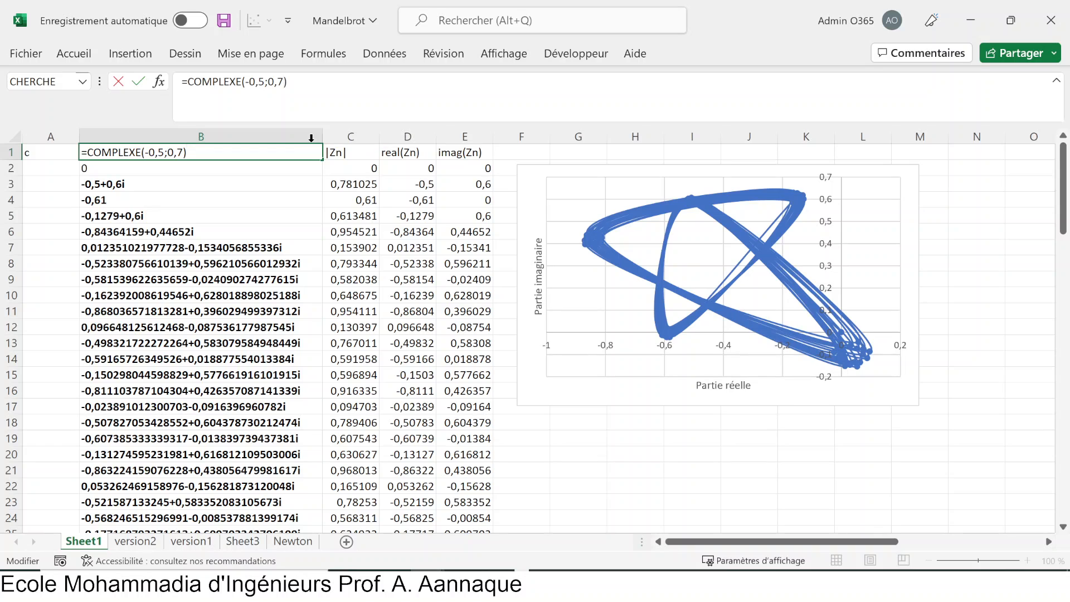
{"action": "key", "text": "Return"}
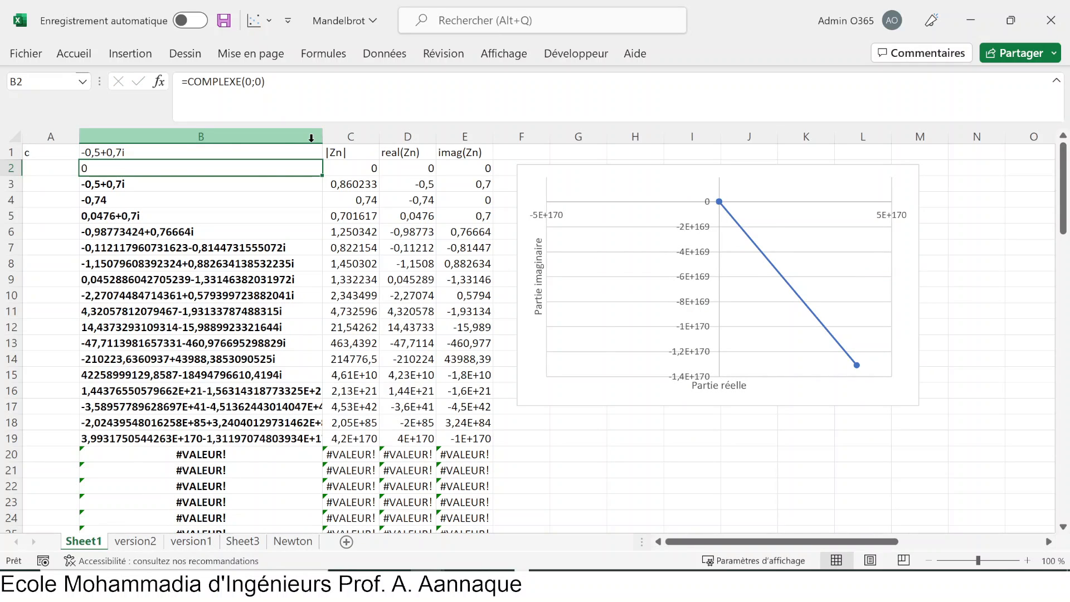
- Examine how the modulus |Zn| evolves in column C from C6 down to C20
{"action": "left_click", "coordinate": [340, 235]}
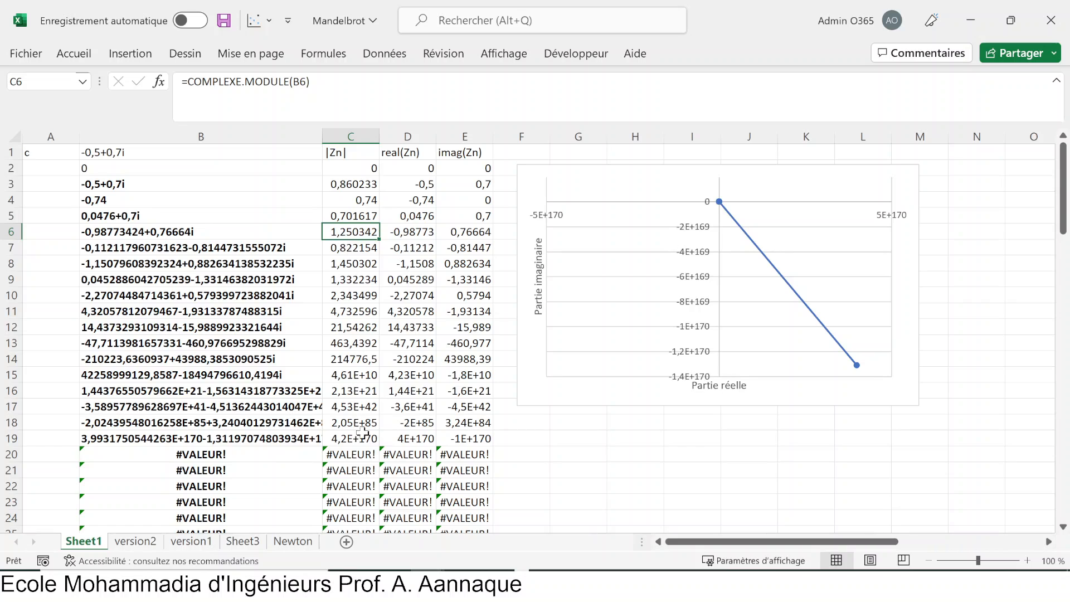
{"action": "left_click", "coordinate": [357, 391]}
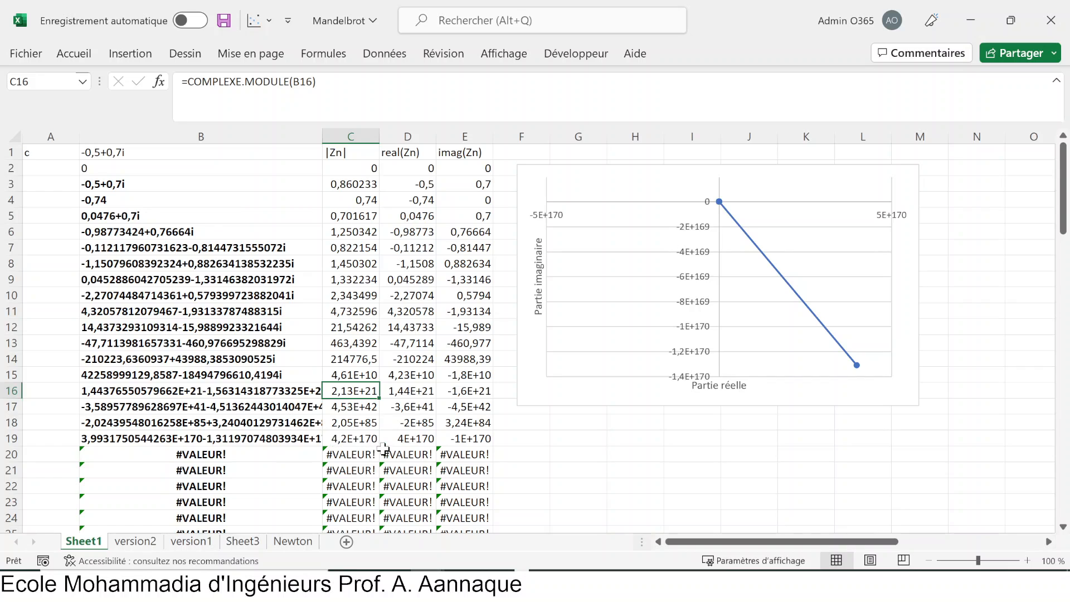
{"action": "left_click", "coordinate": [375, 440]}
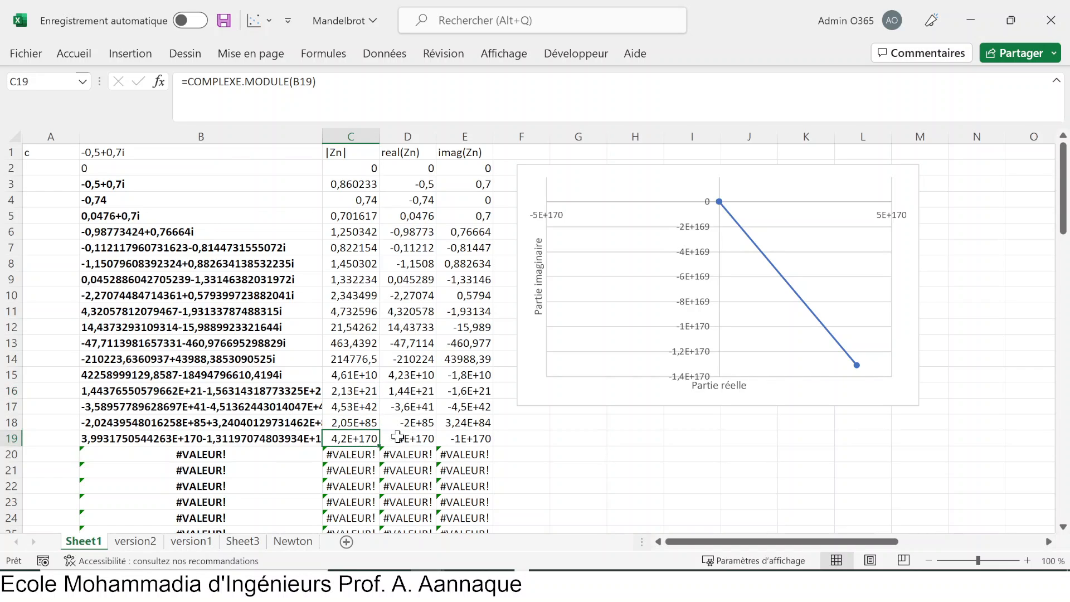
{"action": "left_click", "coordinate": [372, 458]}
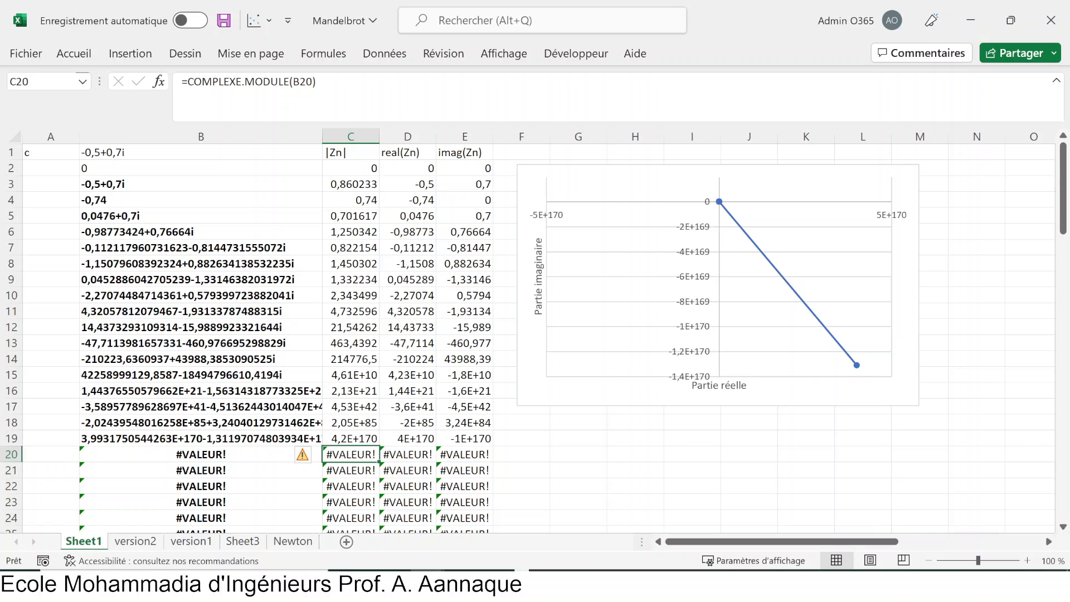
- Open the Visual Basic editor on the drawMandelbrot code of the version1 sheet
{"action": "key", "text": "alt+Tab"}
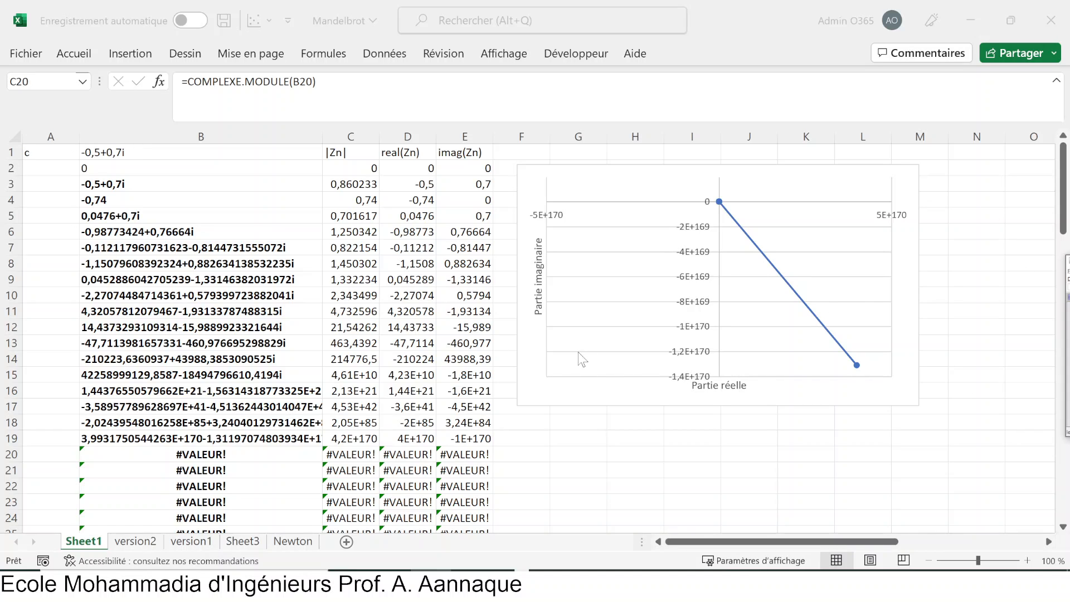
{"action": "left_click", "coordinate": [92, 540]}
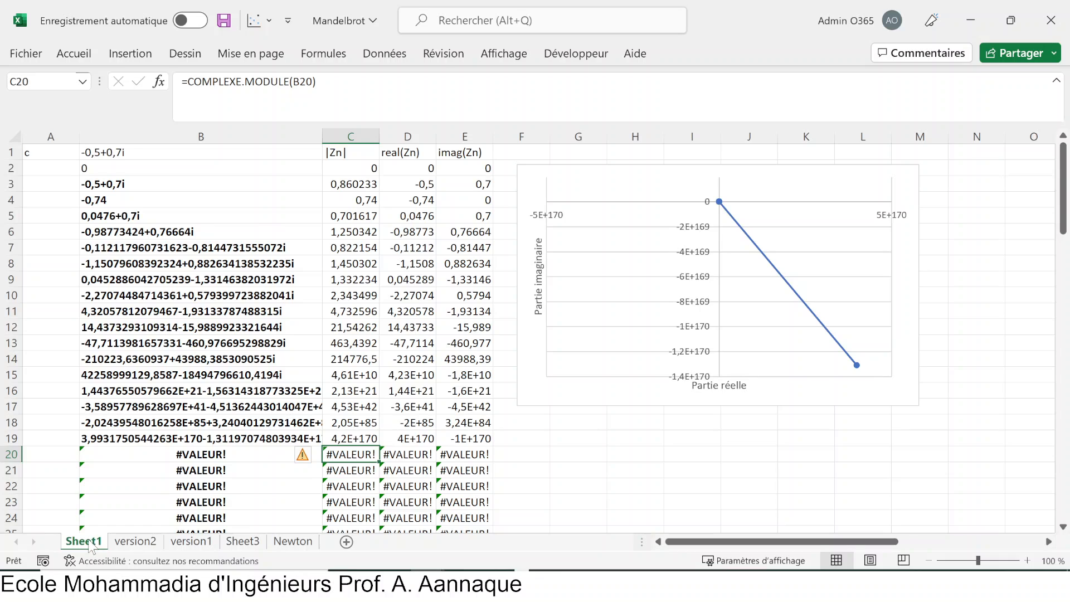
{"action": "right_click", "coordinate": [92, 540]}
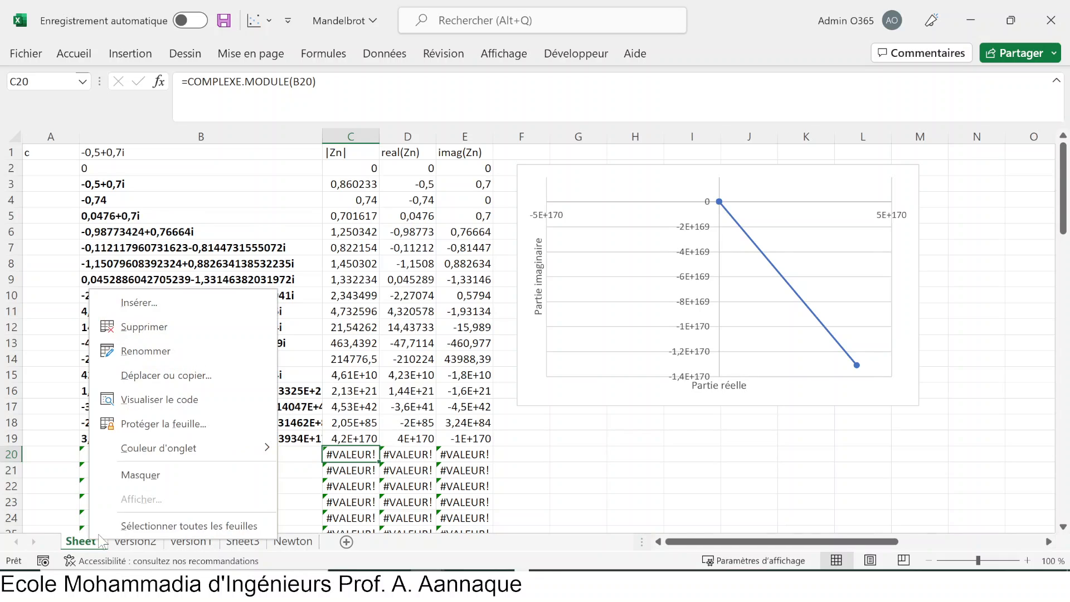
{"action": "left_click", "coordinate": [196, 411]}
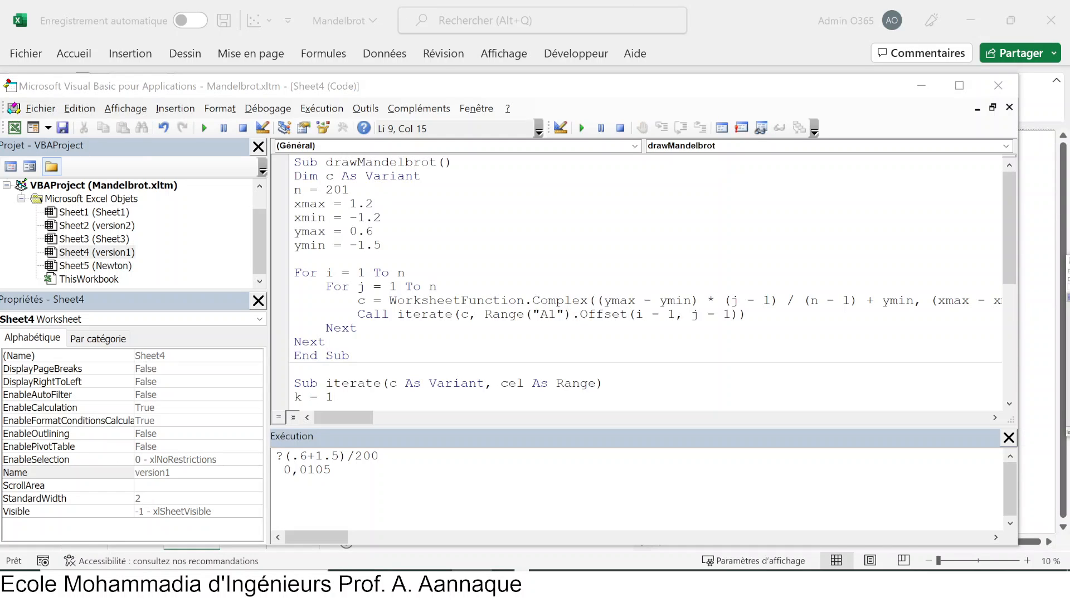
{"action": "key", "text": "alt+Tab"}
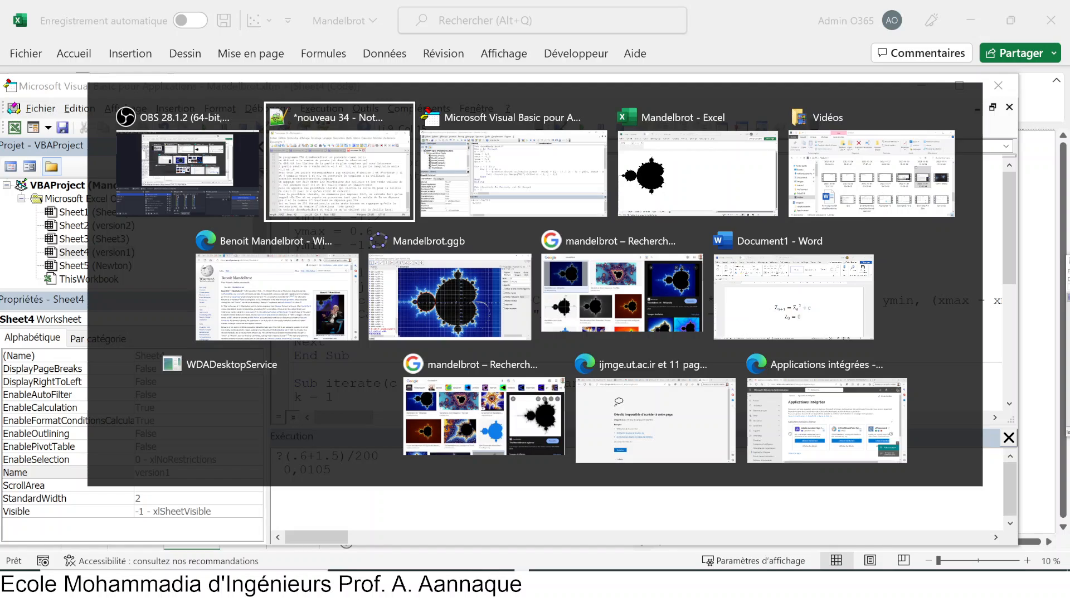
{"action": "key", "text": "Escape"}
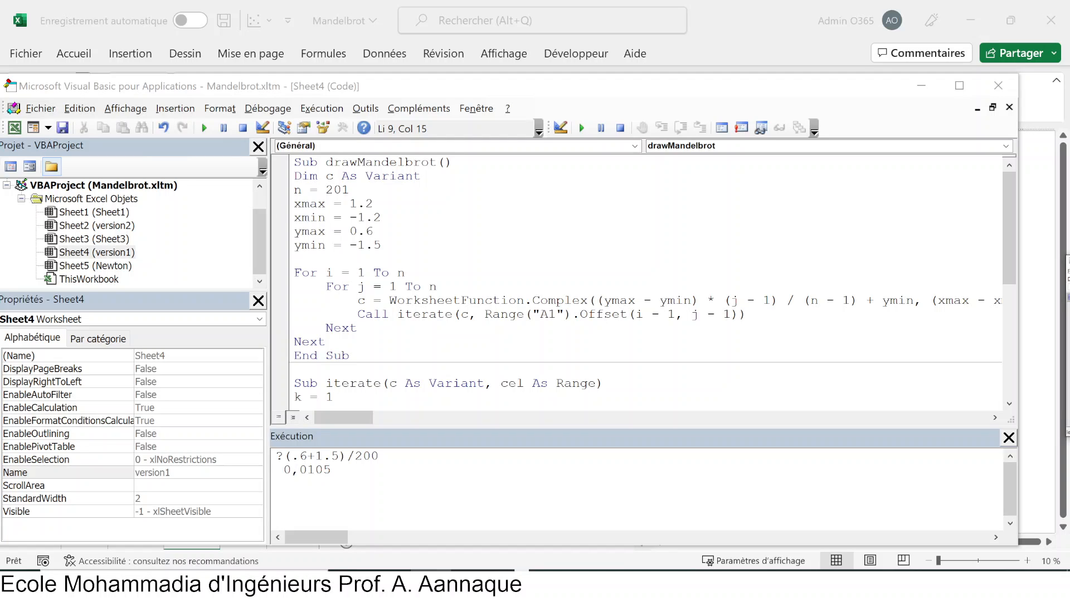
- Examine the grid size n, the xmax bound, the nested i and j loops and the expression for c in drawMandelbrot
{"action": "left_click_drag", "start_coordinate": [326, 190], "coordinate": [349, 190]}
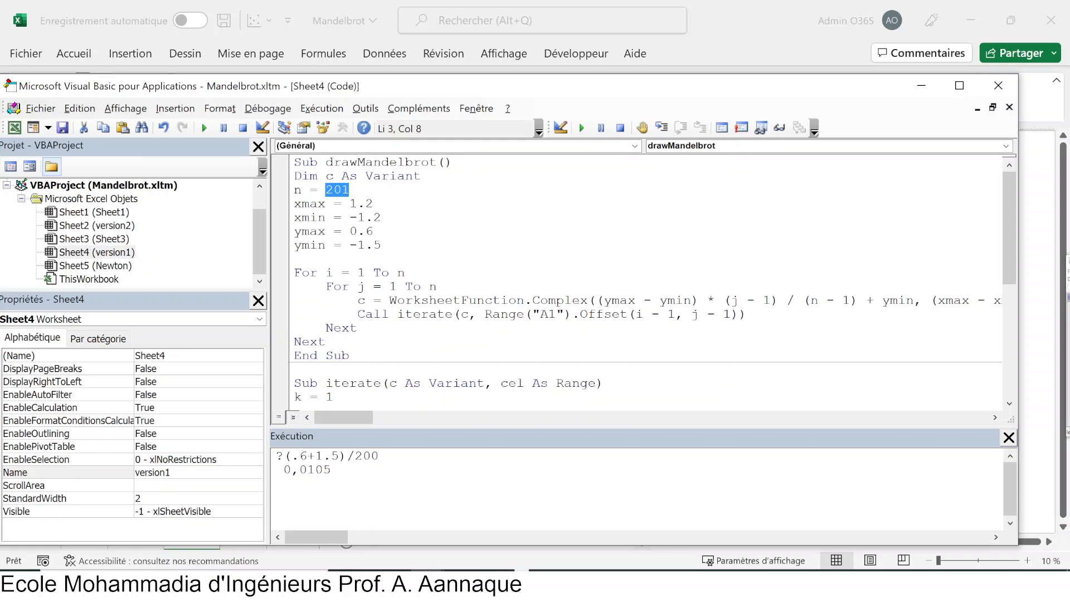
{"action": "key", "text": "Down"}
{"action": "key", "text": "shift+End"}
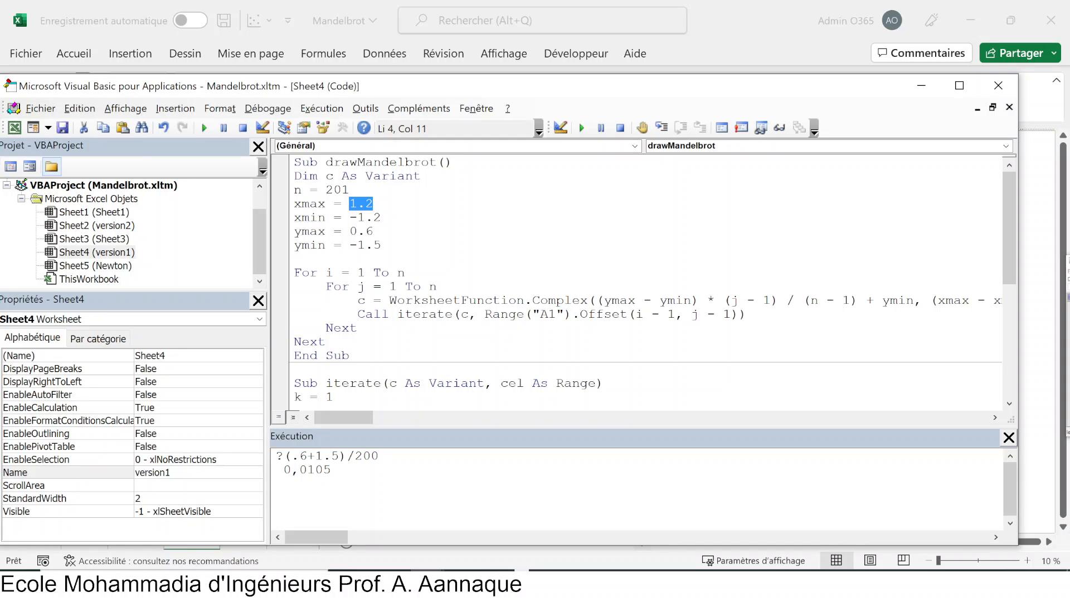
{"action": "left_click", "coordinate": [358, 315]}
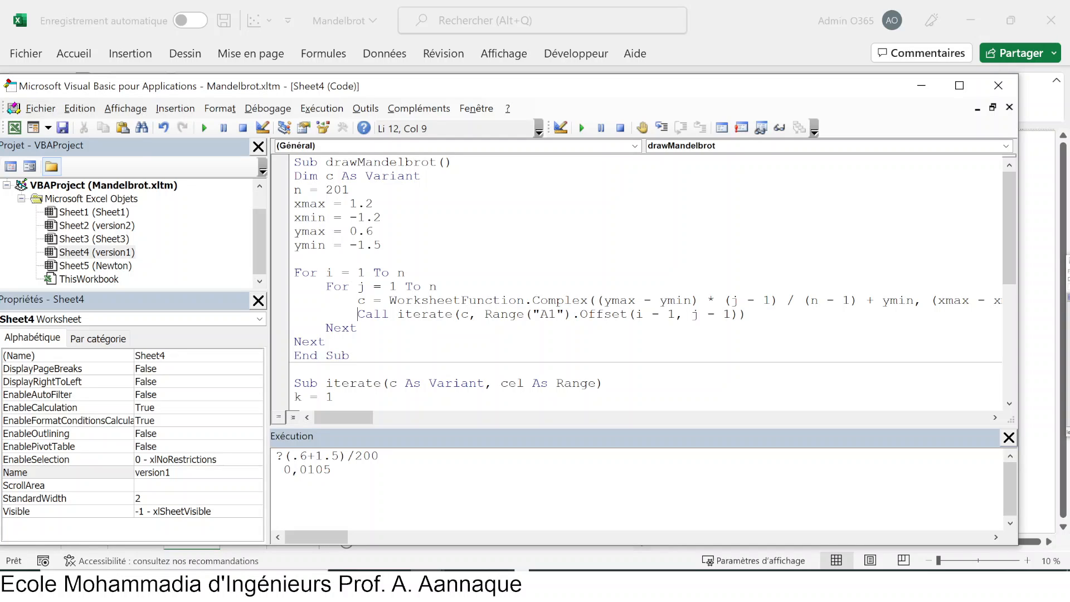
{"action": "left_click_drag", "start_coordinate": [326, 273], "coordinate": [333, 273]}
{"action": "double_click", "coordinate": [362, 287]}
{"action": "left_click_drag", "start_coordinate": [595, 300], "coordinate": [866, 300]}
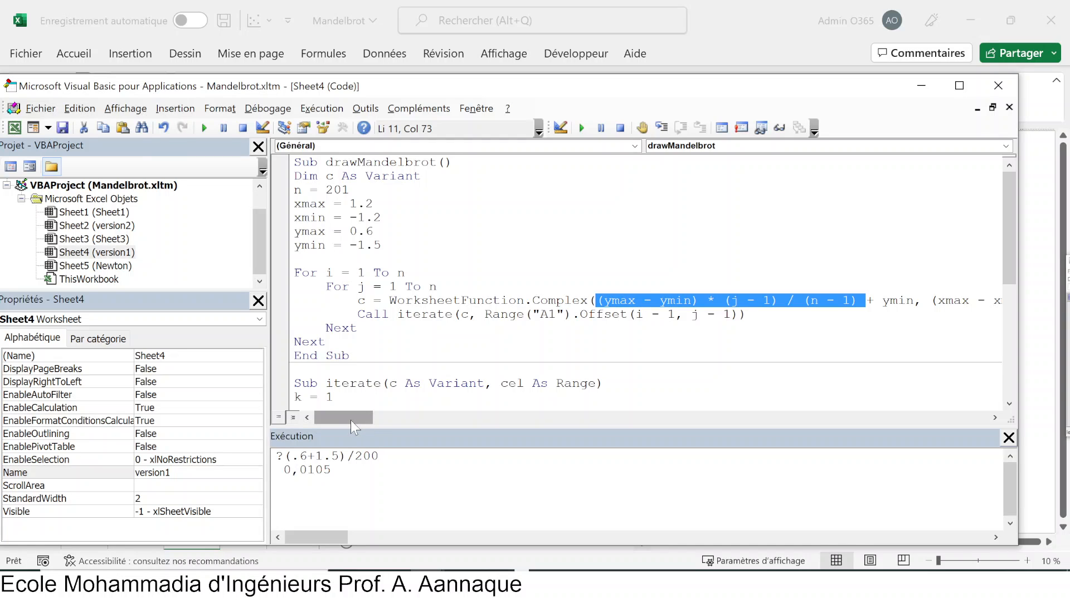
{"action": "double_click", "coordinate": [356, 301]}
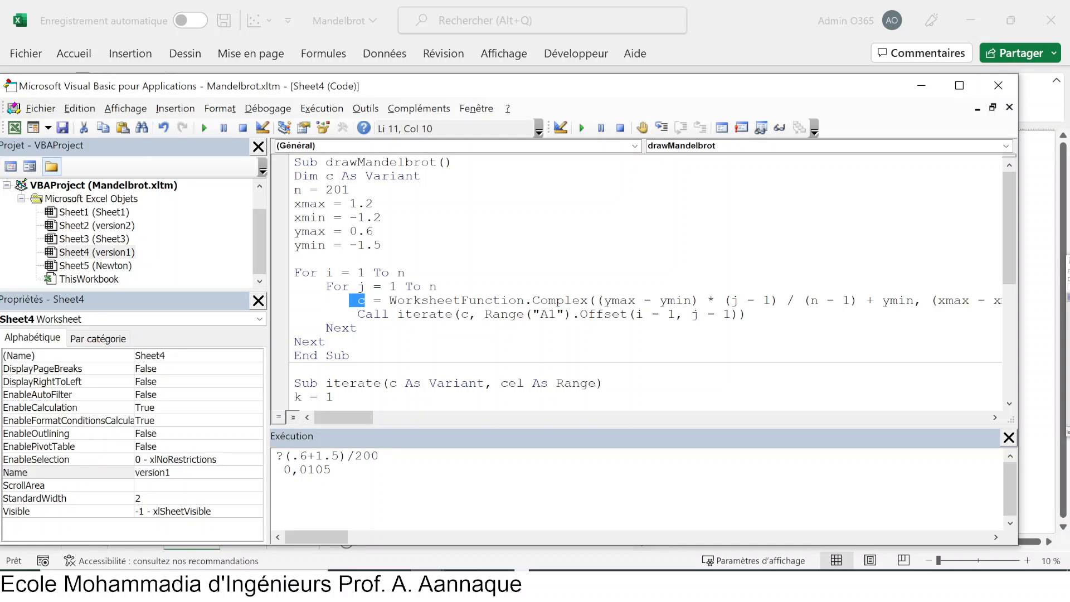
- Examine the call to iterate in the inner loop, with its arguments c and the cell offset from A1
{"action": "left_click", "coordinate": [430, 314]}
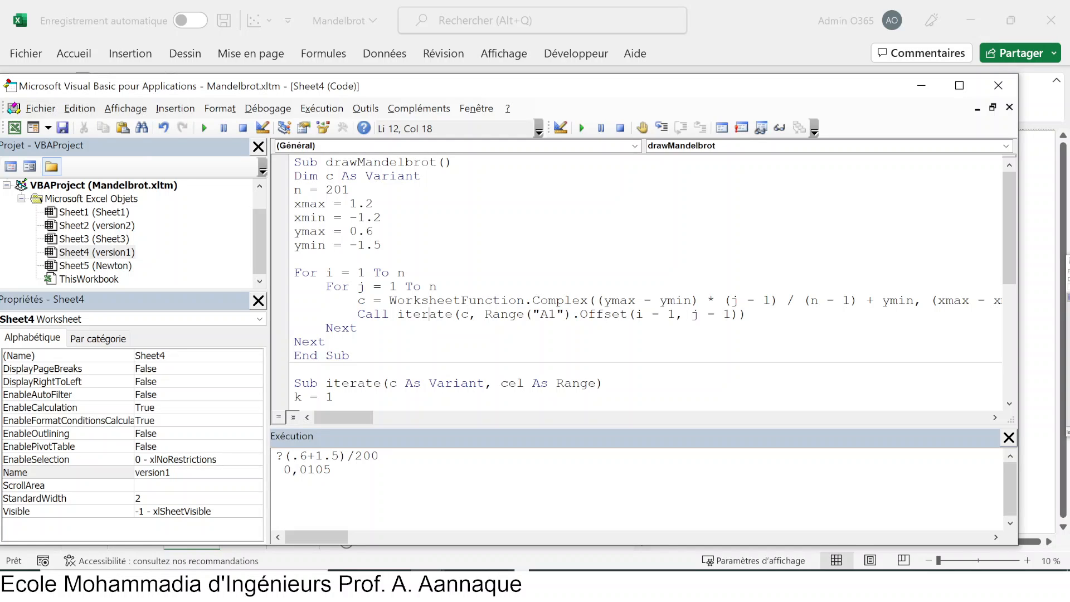
{"action": "double_click", "coordinate": [429, 315]}
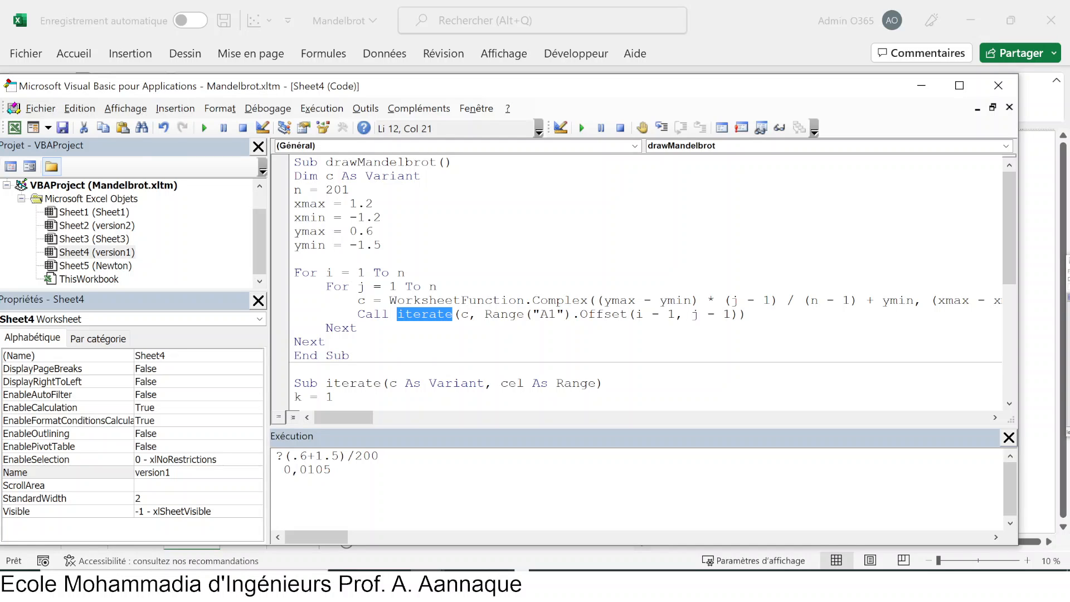
{"action": "double_click", "coordinate": [465, 314]}
{"action": "left_click_drag", "start_coordinate": [492, 314], "coordinate": [739, 315]}
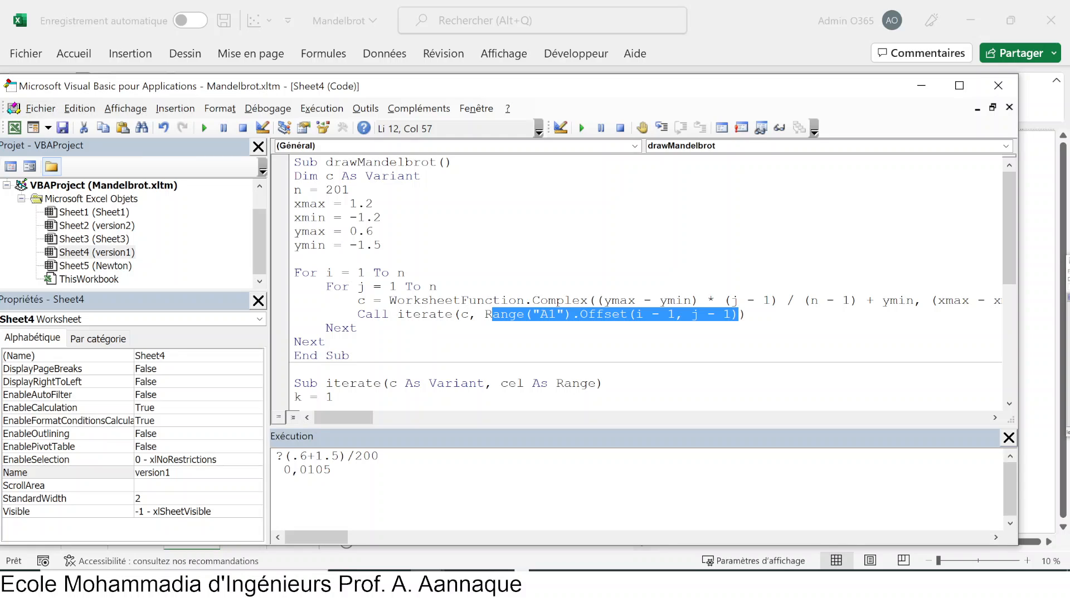
- Examine the iterate procedure, especially its stopping conditions k > 255 and ImAbs(Z) > 2, and return to the start of the code
{"action": "scroll", "coordinate": [646, 279], "scroll_direction": "down", "scroll_amount": 4}
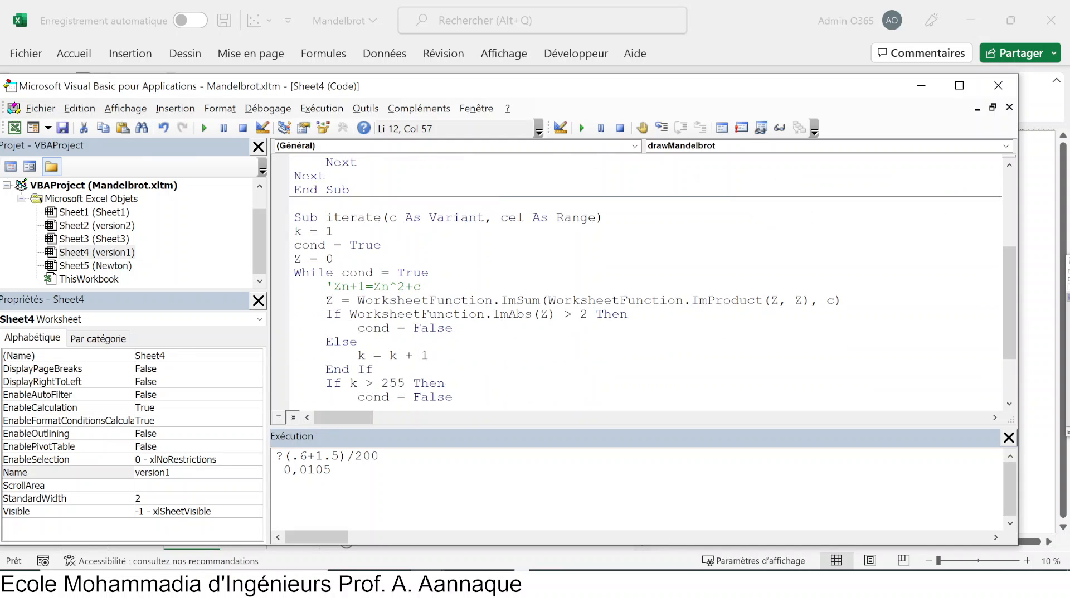
{"action": "scroll", "coordinate": [645, 279], "scroll_direction": "down", "scroll_amount": 1}
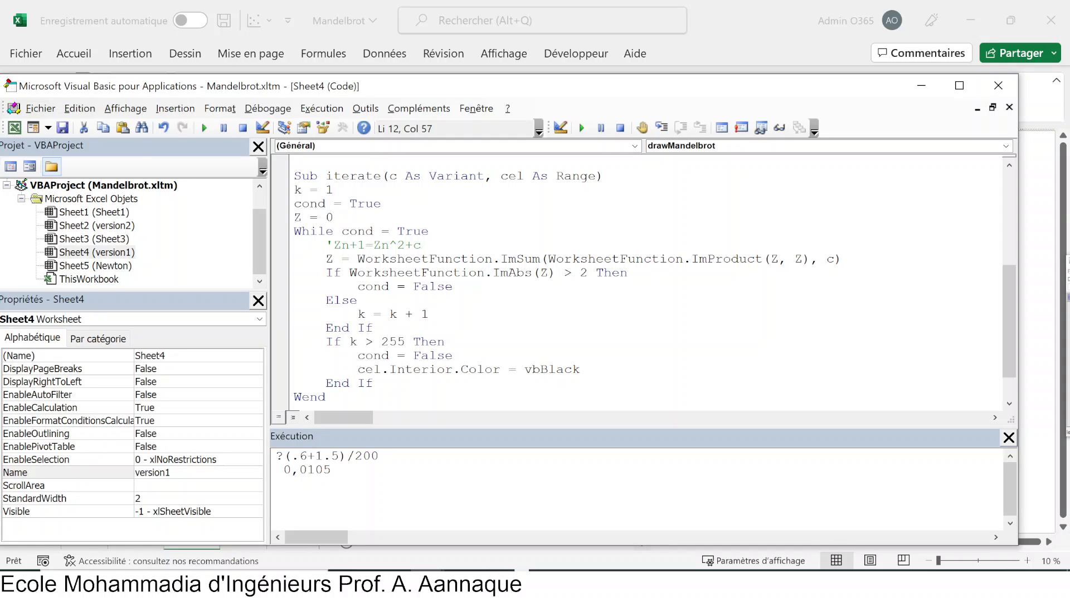
{"action": "left_click_drag", "start_coordinate": [350, 341], "coordinate": [404, 341]}
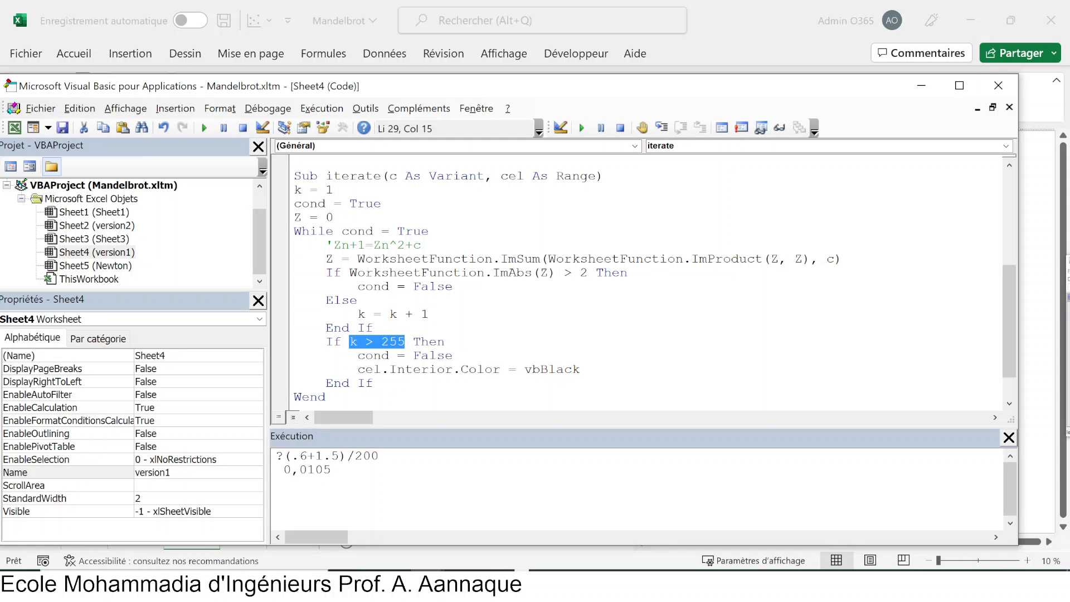
{"action": "left_click_drag", "start_coordinate": [587, 272], "coordinate": [349, 273]}
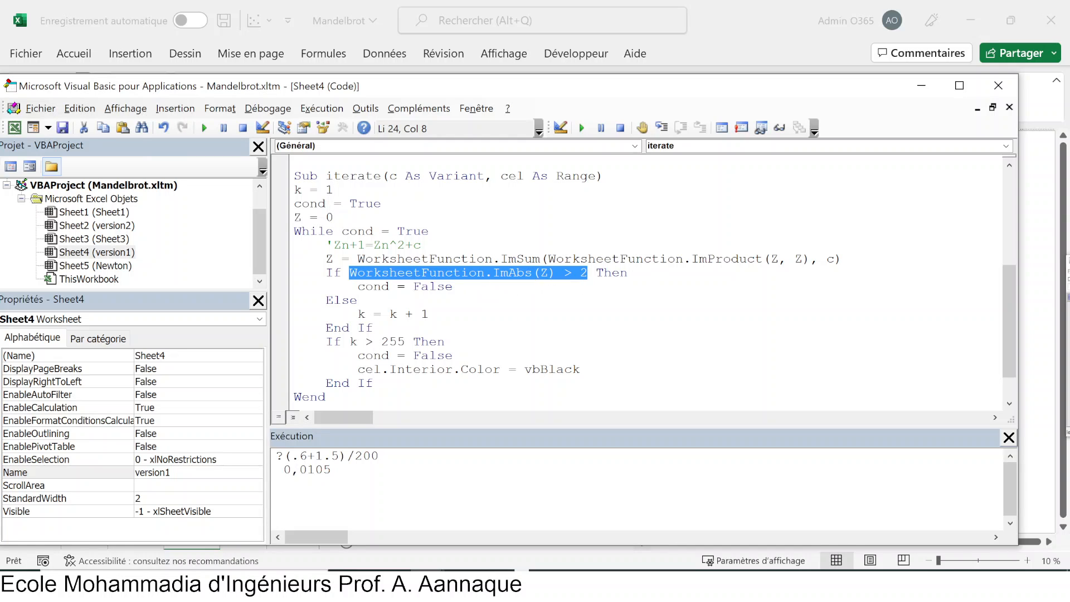
{"action": "left_click", "coordinate": [533, 272]}
{"action": "left_click_drag", "start_coordinate": [532, 273], "coordinate": [350, 273]}
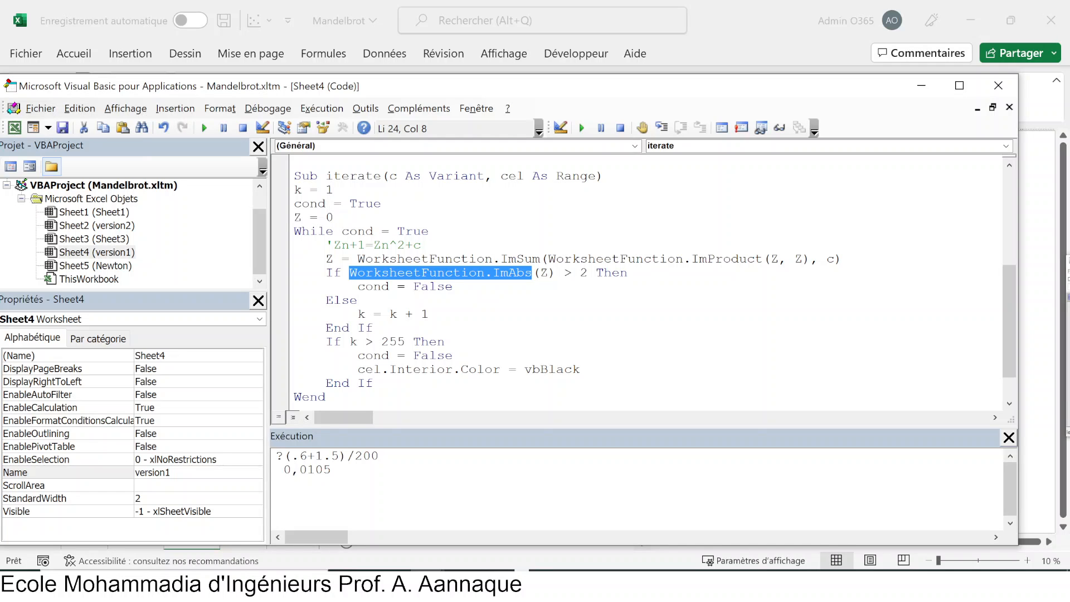
{"action": "left_click", "coordinate": [373, 204]}
{"action": "scroll", "coordinate": [374, 204], "scroll_direction": "up", "scroll_amount": 5}
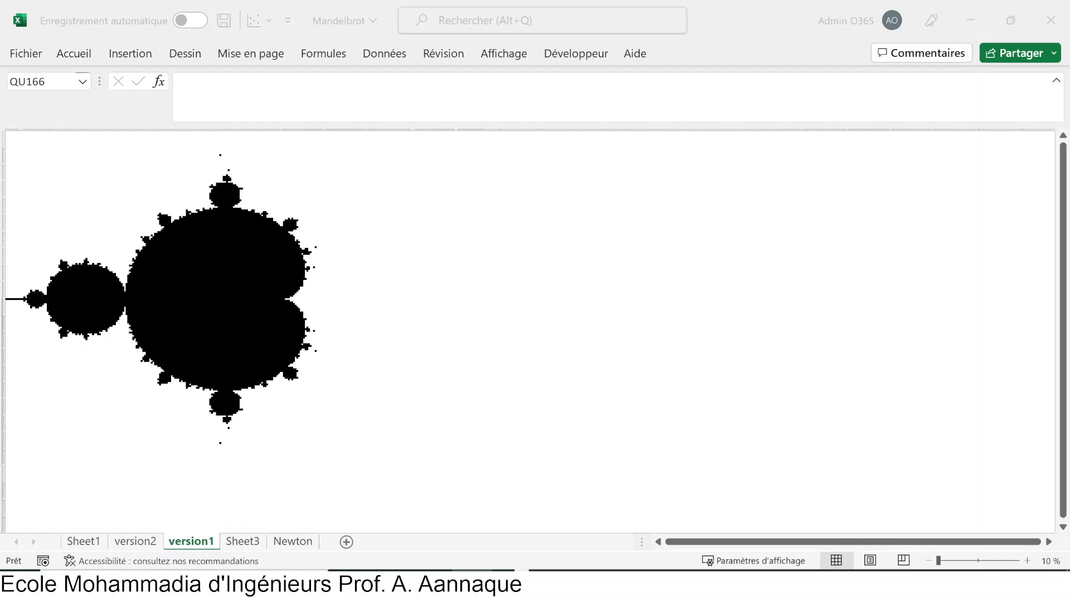
- On the version1 sheet, pick a series of white cells outside the drawn Mandelbrot set, between the small disc and the main body
{"action": "left_click", "coordinate": [125, 208]}
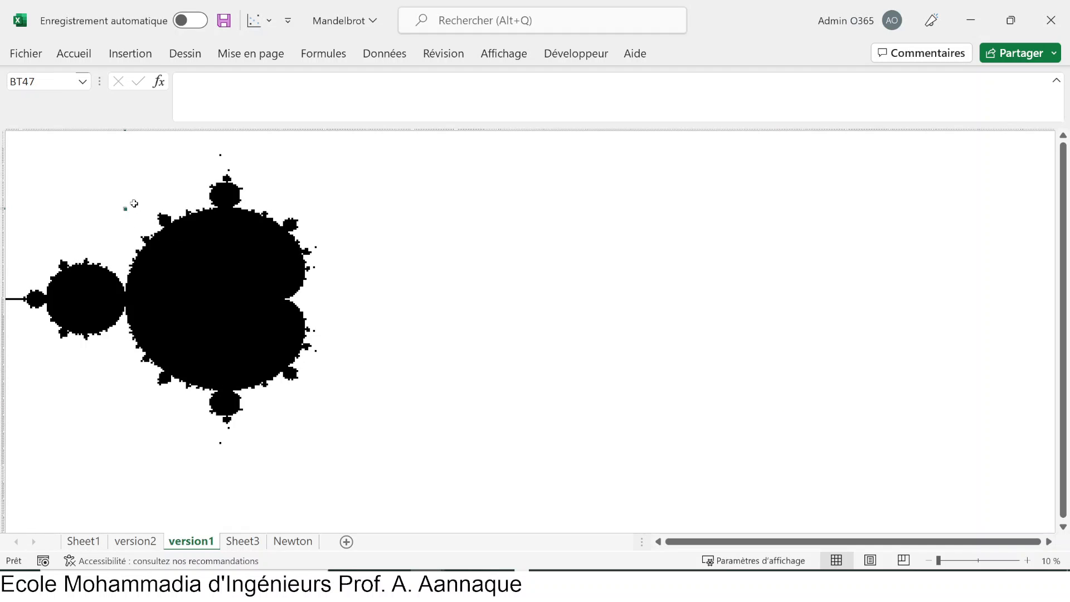
{"action": "left_click", "coordinate": [85, 238]}
{"action": "left_click", "coordinate": [94, 223]}
{"action": "left_click", "coordinate": [112, 208]}
{"action": "left_click", "coordinate": [103, 218]}
{"action": "left_click", "coordinate": [112, 198]}
{"action": "left_click", "coordinate": [129, 199]}
{"action": "left_click", "coordinate": [94, 215]}
{"action": "left_click", "coordinate": [87, 206]}
{"action": "left_click", "coordinate": [119, 186]}
{"action": "left_click", "coordinate": [108, 193]}
{"action": "left_click", "coordinate": [81, 195]}
{"action": "left_click", "coordinate": [84, 187]}
- Pick several black cells inside the main body of the drawn Mandelbrot set
{"action": "left_click", "coordinate": [235, 247]}
{"action": "left_click", "coordinate": [184, 293]}
{"action": "left_click", "coordinate": [227, 305]}
{"action": "left_click", "coordinate": [250, 258]}
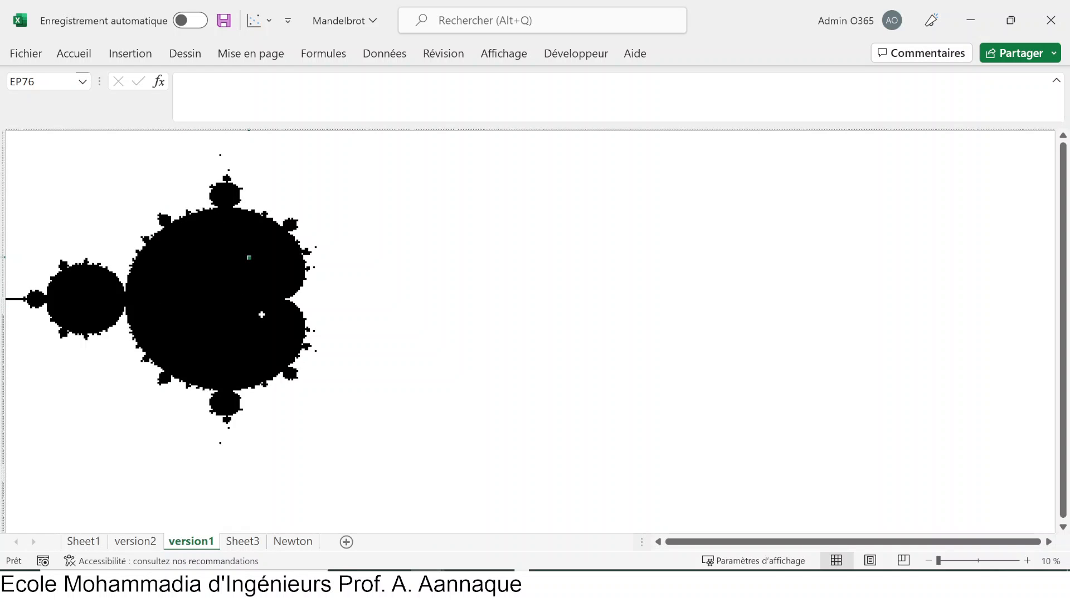